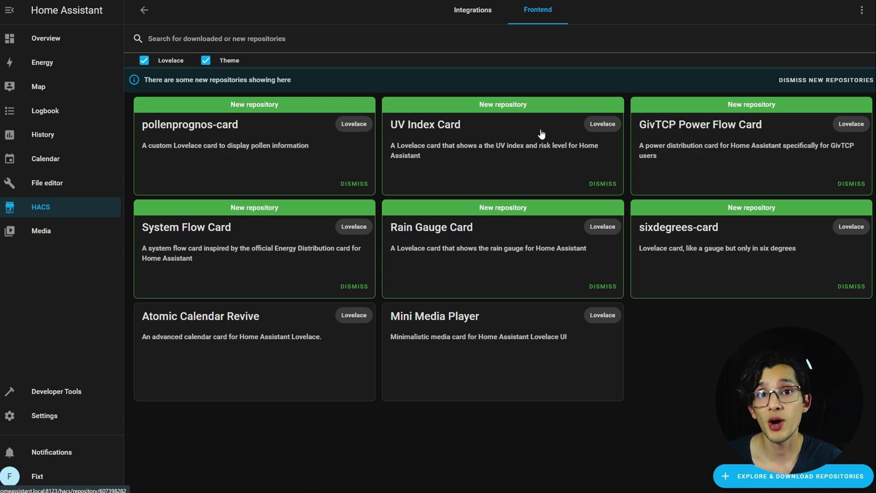
left_click(864, 10)
left_click(815, 111)
left_click(509, 227)
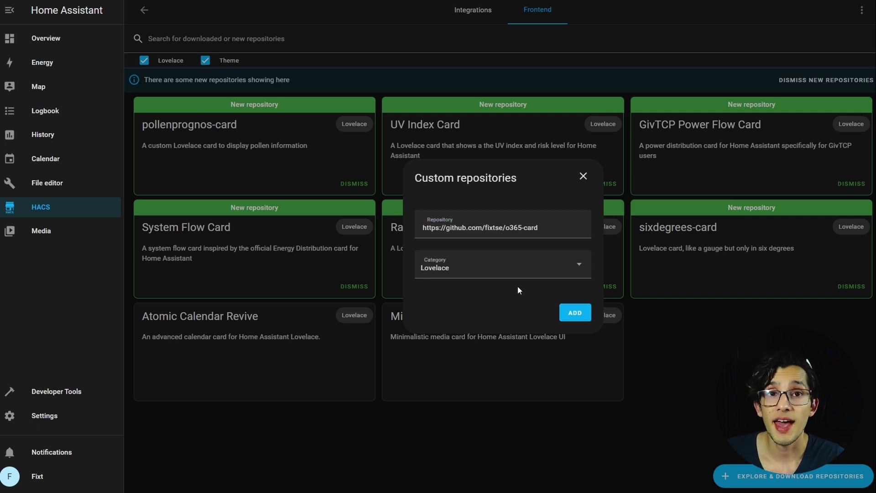
left_click(516, 266)
left_click(465, 315)
left_click(581, 312)
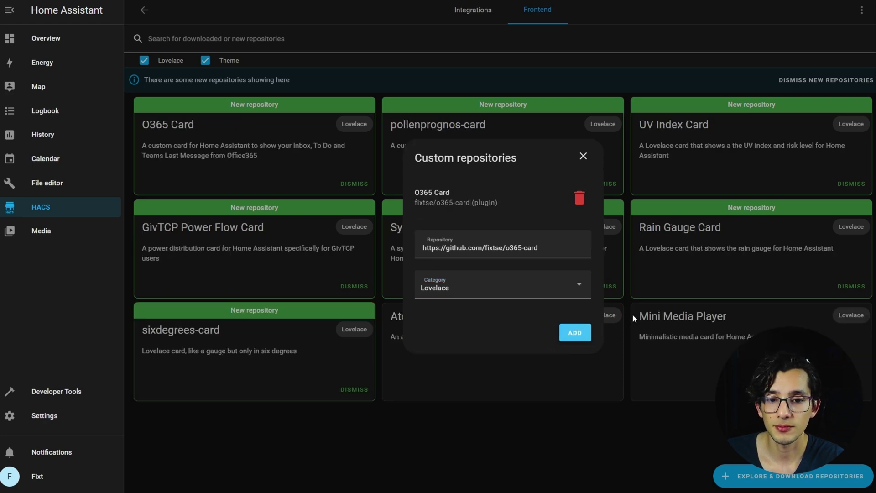
- Download version v1.0.3 of the O365 Card from its repository page and reload the interface
left_click(443, 193)
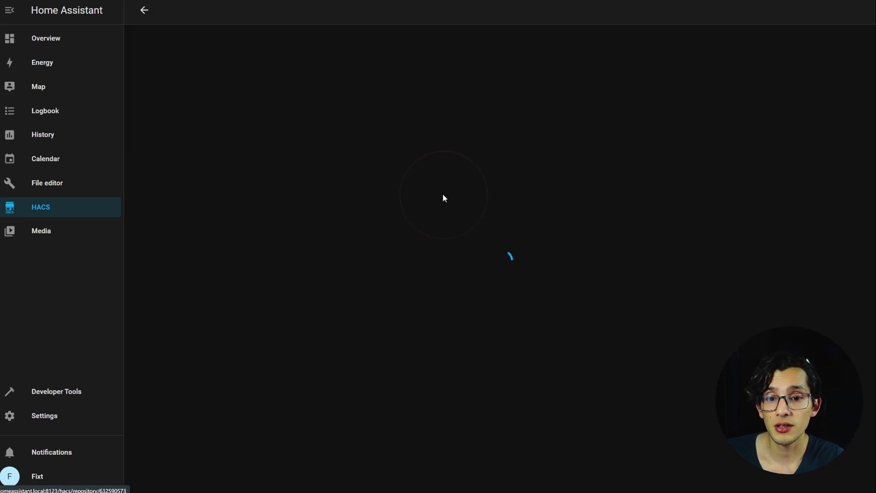
left_click(836, 476)
left_click(614, 305)
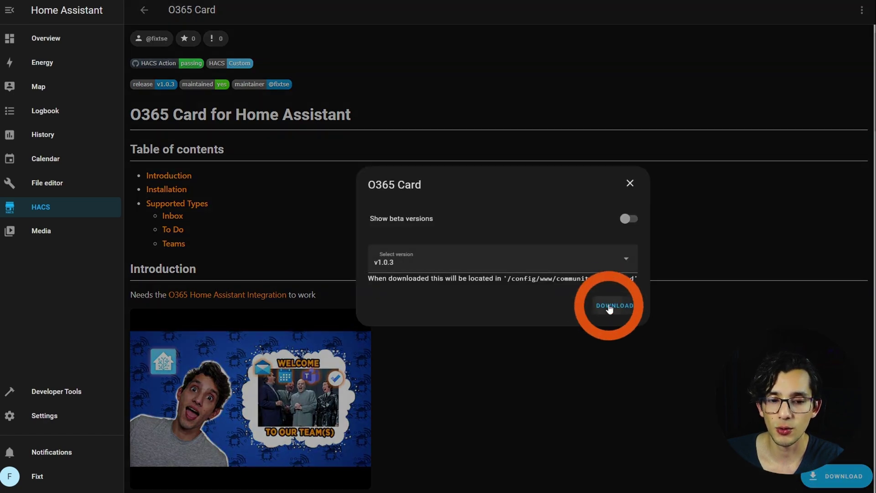
left_click(601, 279)
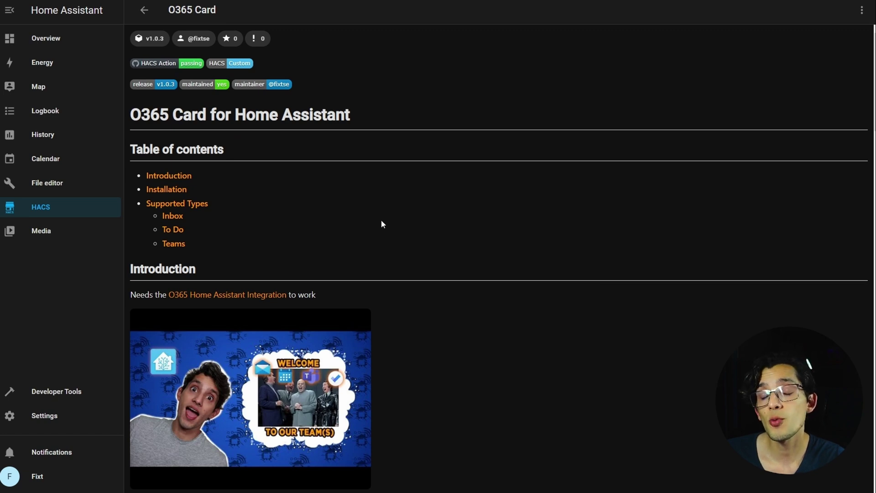
- Put the Overview dashboard into edit mode and choose the custom O365 Card as a new card, searching for "o365"
left_click(57, 40)
left_click(864, 10)
left_click(836, 44)
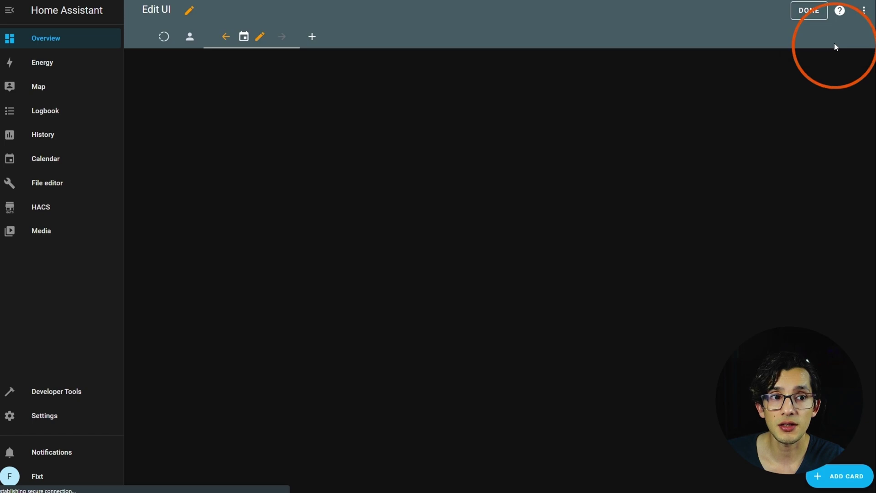
left_click(846, 478)
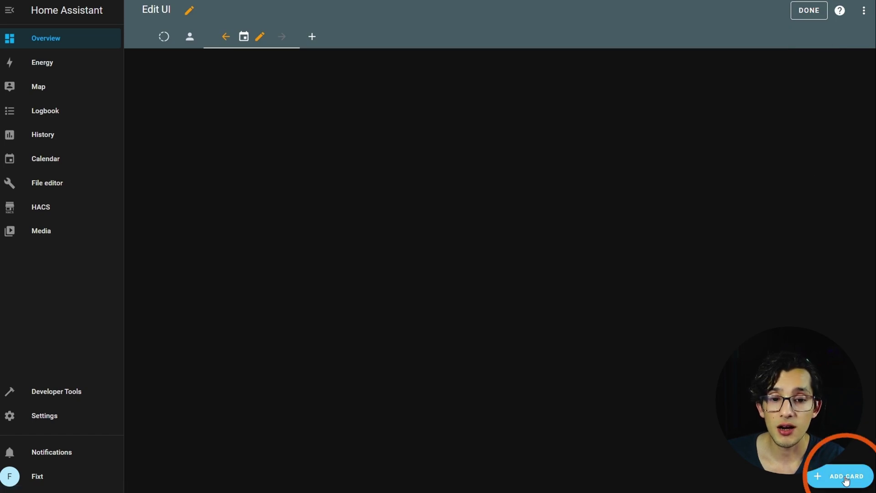
left_click(402, 79)
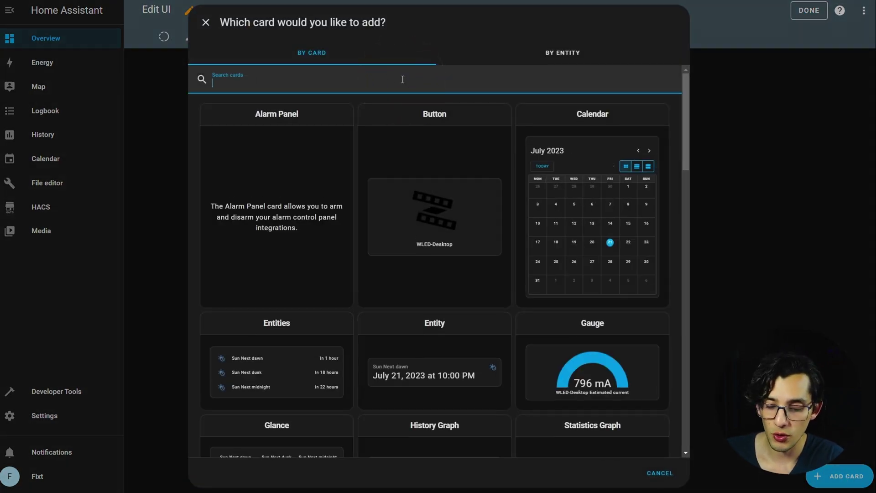
type("o365")
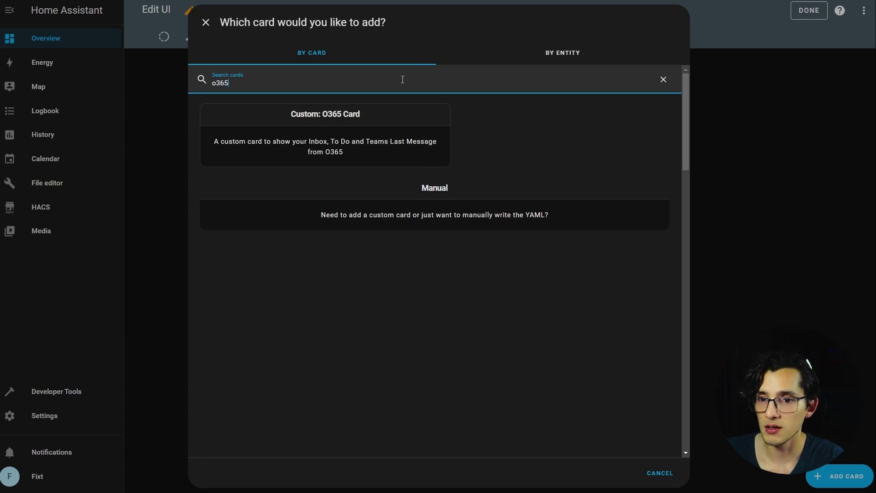
left_click(349, 152)
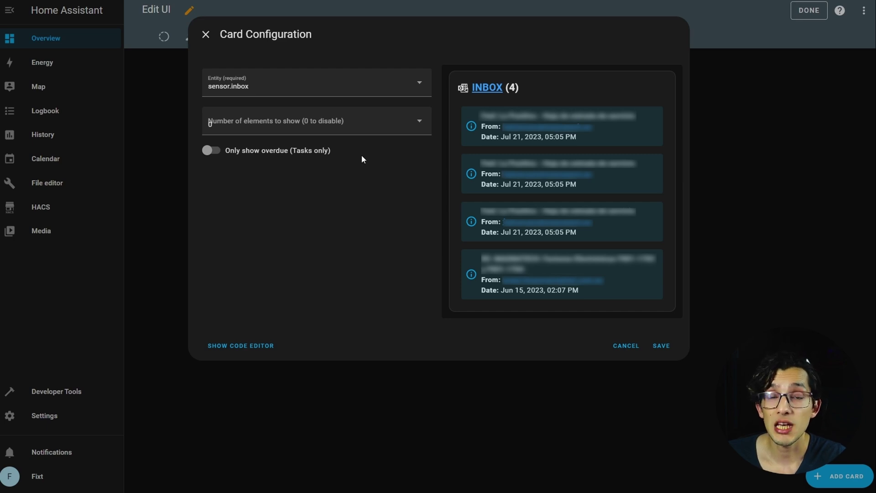
- Limit the sensor.inbox card to 3 elements and save it to the dashboard
left_click(336, 124)
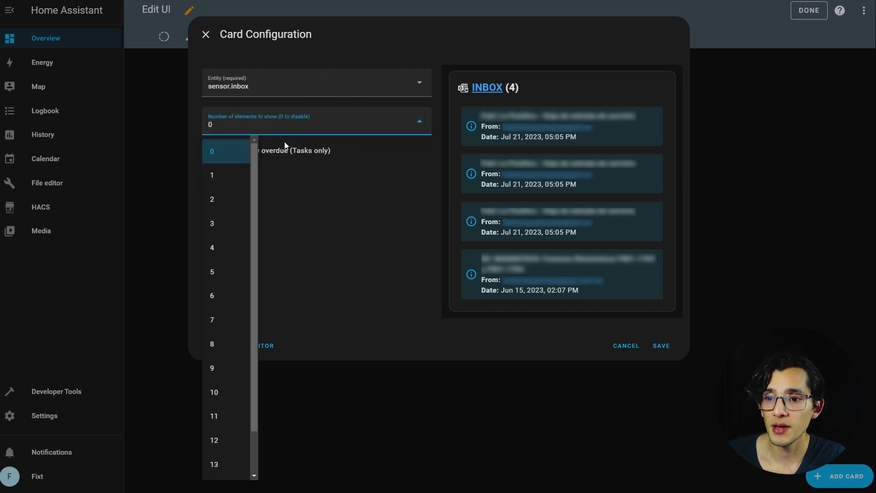
left_click(220, 223)
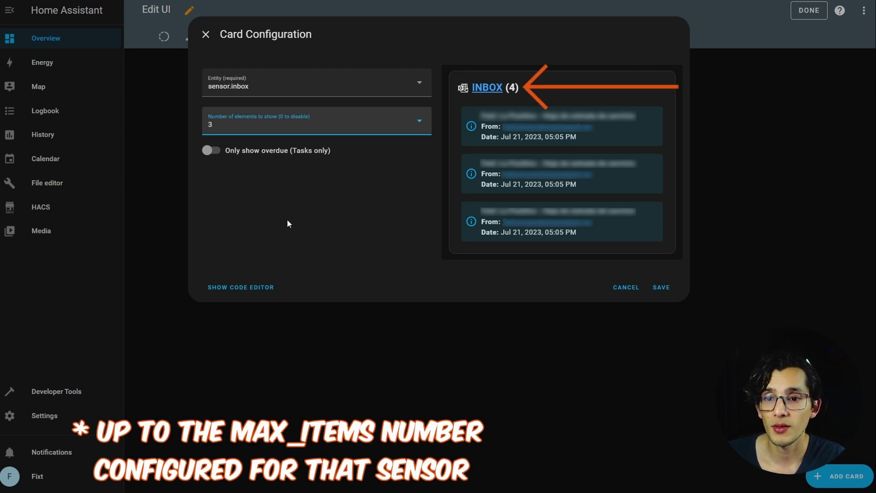
left_click(662, 287)
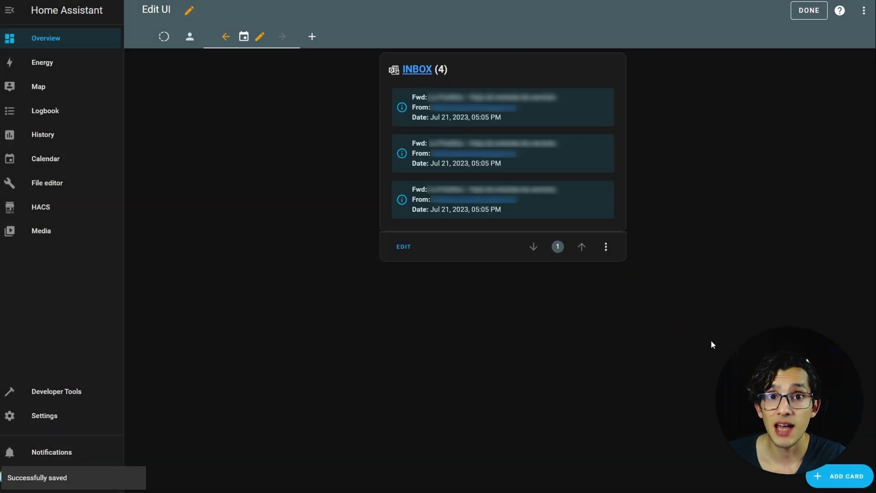
- Start a second O365 Card and set its entity to sensor.create_office365_card_fixt
left_click(837, 477)
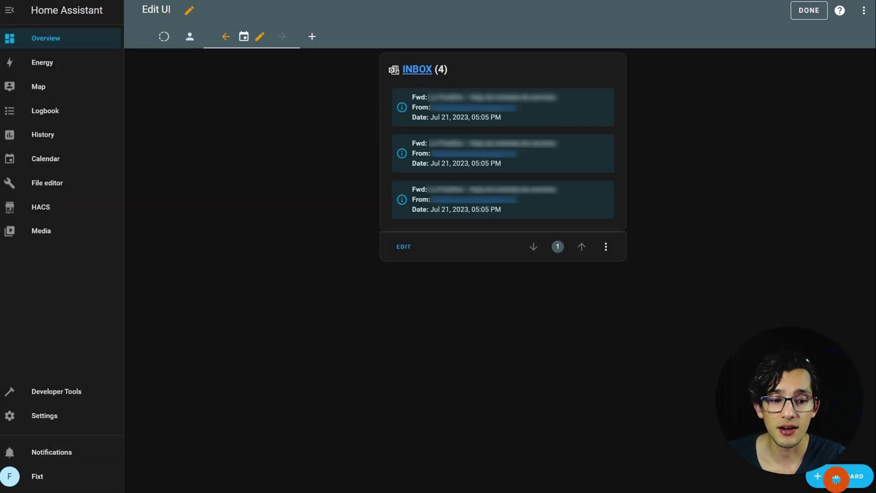
left_click(418, 86)
type("o")
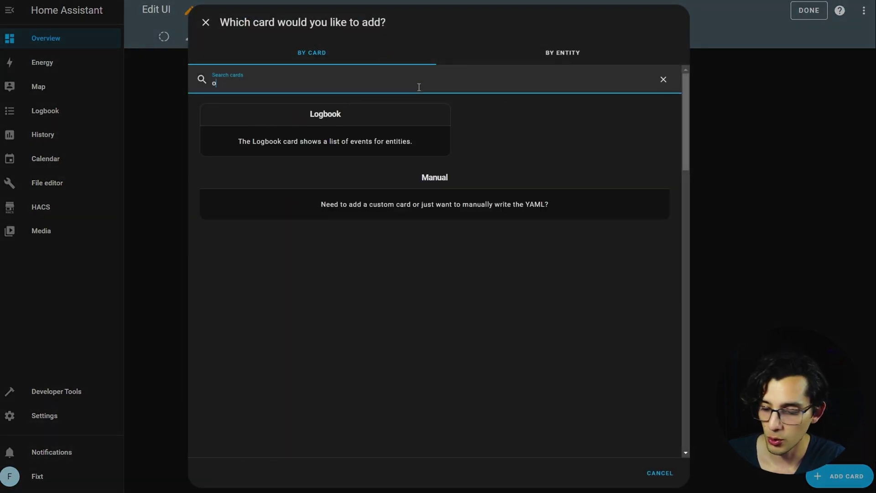
type("365")
left_click(393, 132)
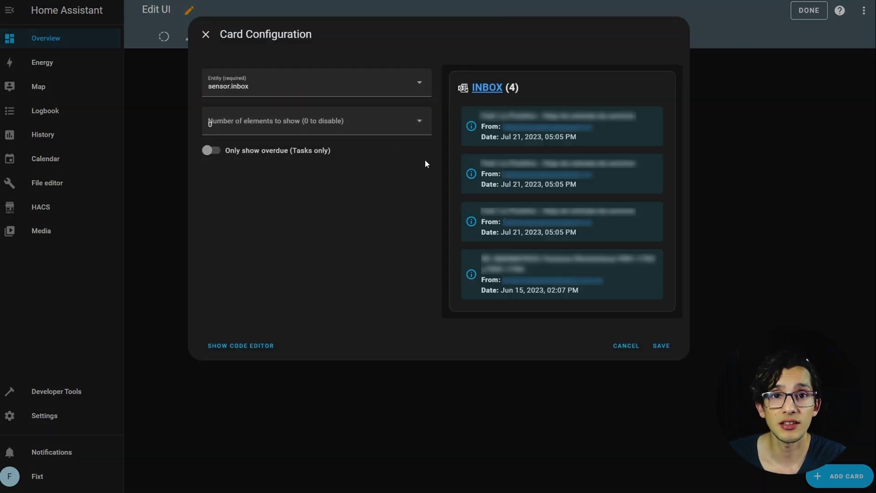
left_click(391, 81)
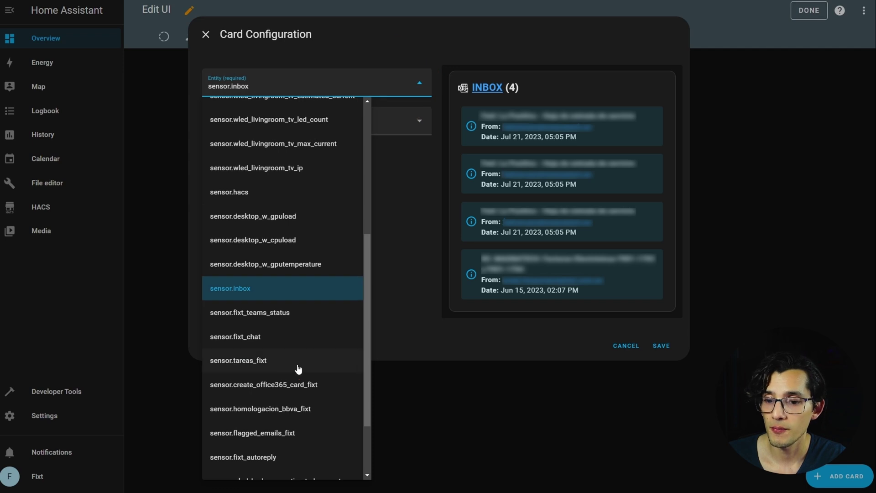
left_click(299, 378)
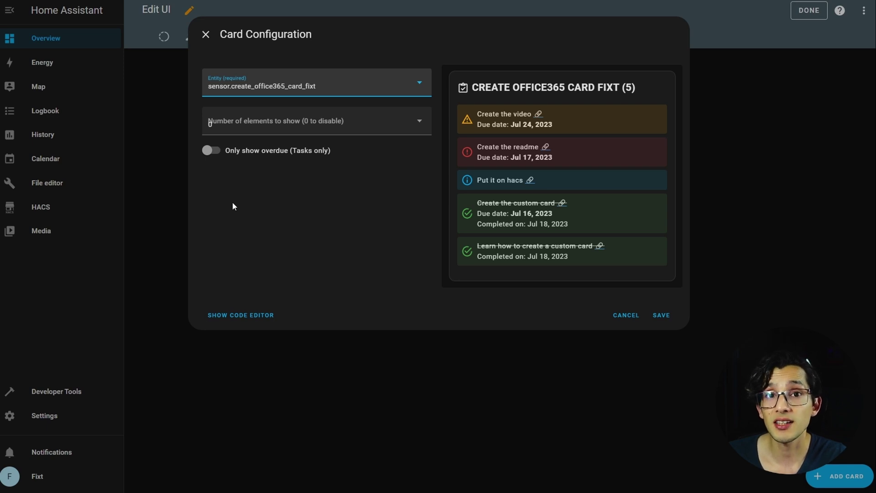
- Try the overdue-only tasks option, switch it back off, and save the task card
left_click(212, 151)
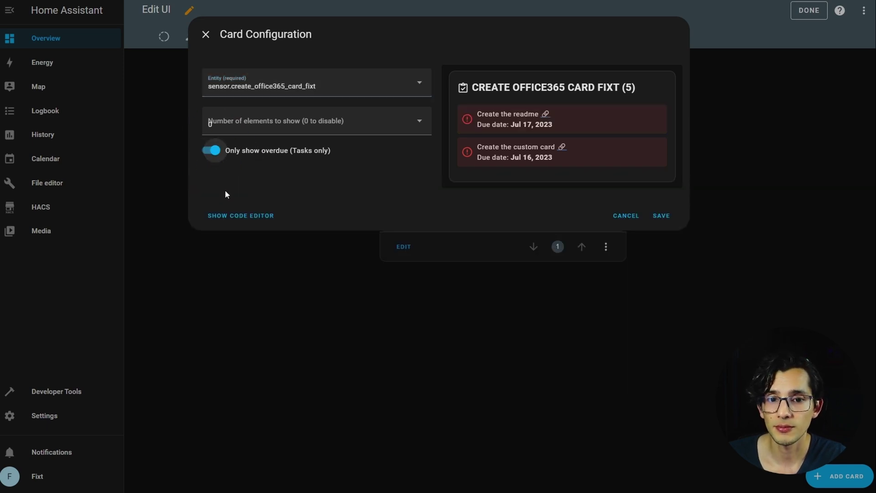
left_click(215, 152)
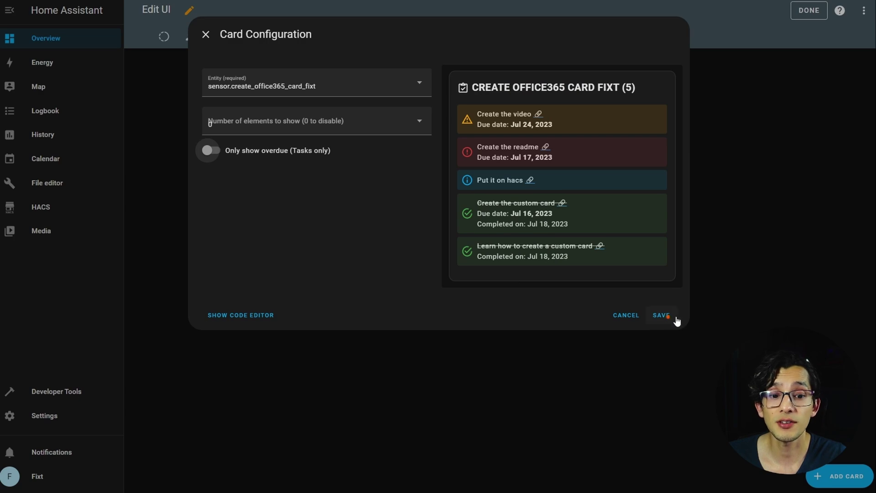
left_click(662, 315)
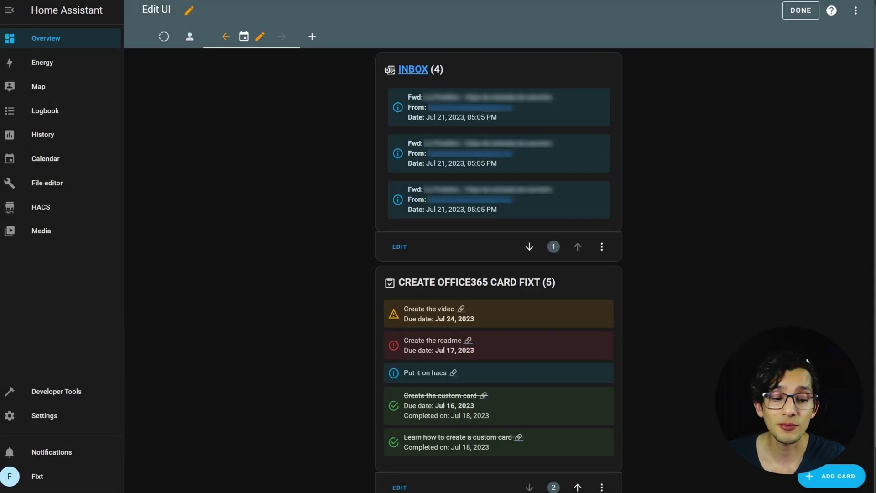
- Add a third O365 Card with the entity sensor.fixt_chat and save it to the dashboard
left_click(834, 479)
left_click(379, 85)
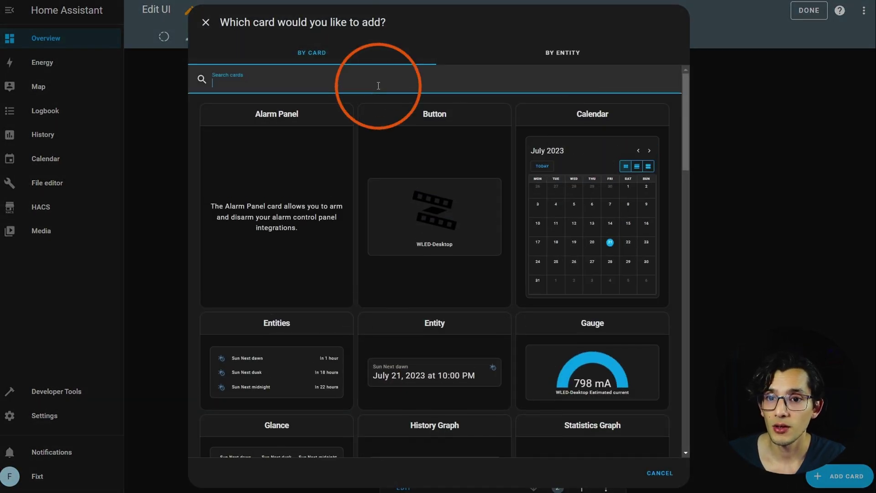
type("o365")
left_click(371, 133)
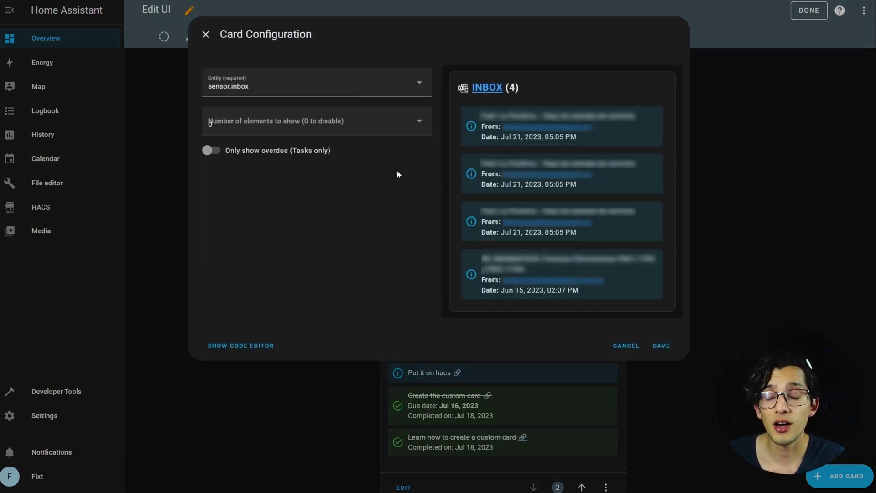
left_click(364, 81)
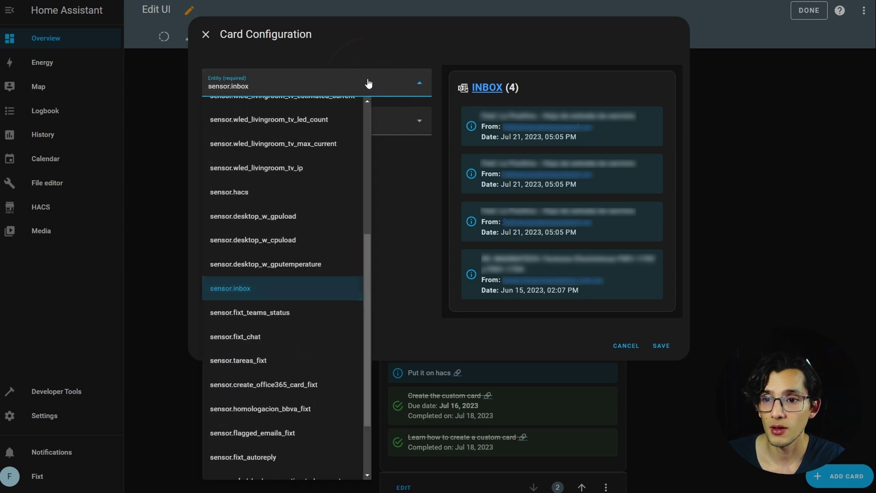
scroll(352, 294, "down", 2)
left_click(280, 287)
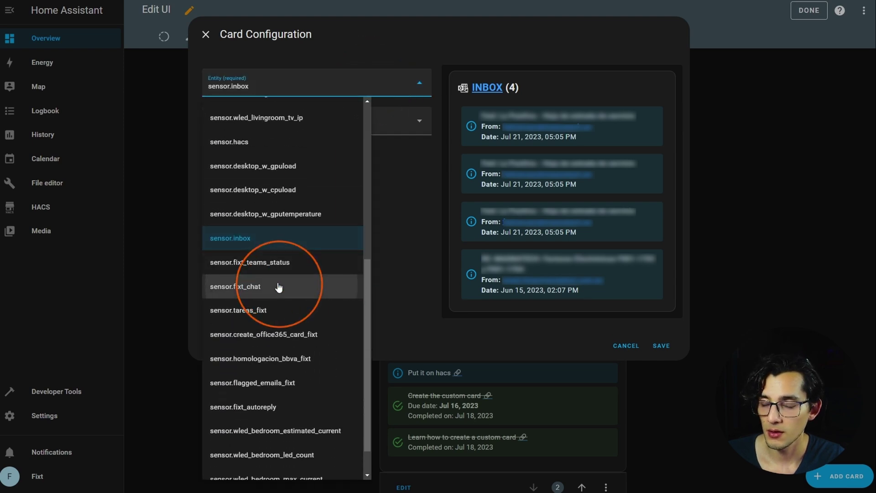
left_click(663, 207)
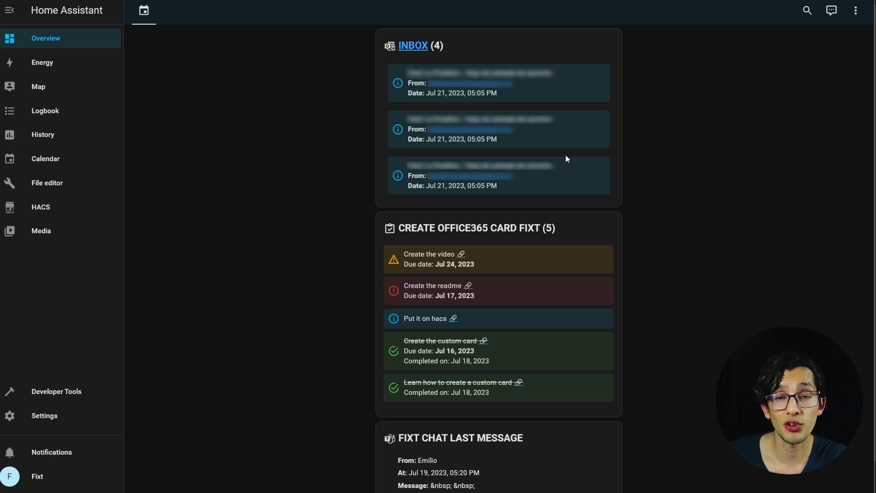
- In the inbox entity's settings, set the name to "Work Email" and the icon to mdi:briefcase, and apply the update
left_click(390, 48)
left_click(542, 34)
left_click(415, 77)
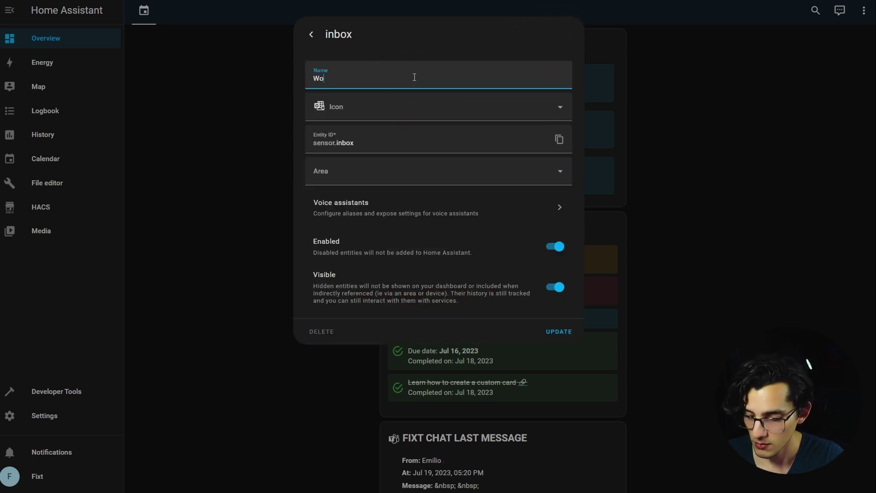
type("Work Email")
left_click(412, 109)
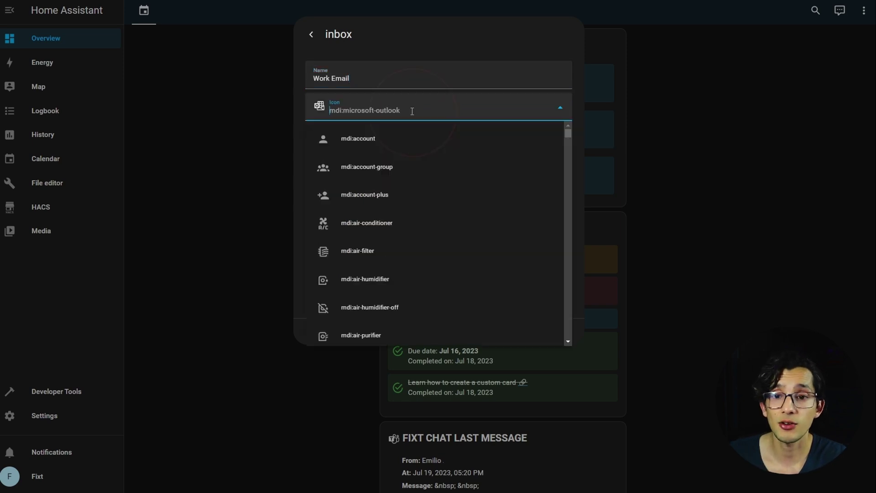
type("work")
left_click(385, 139)
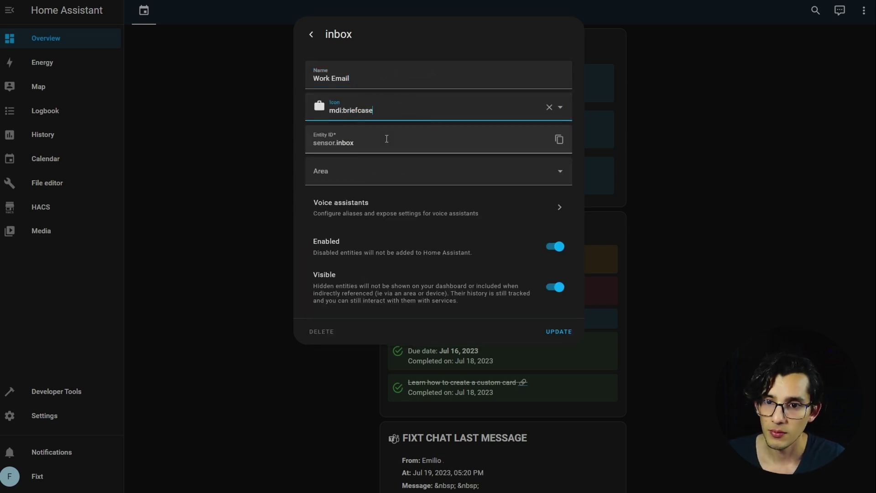
left_click(566, 332)
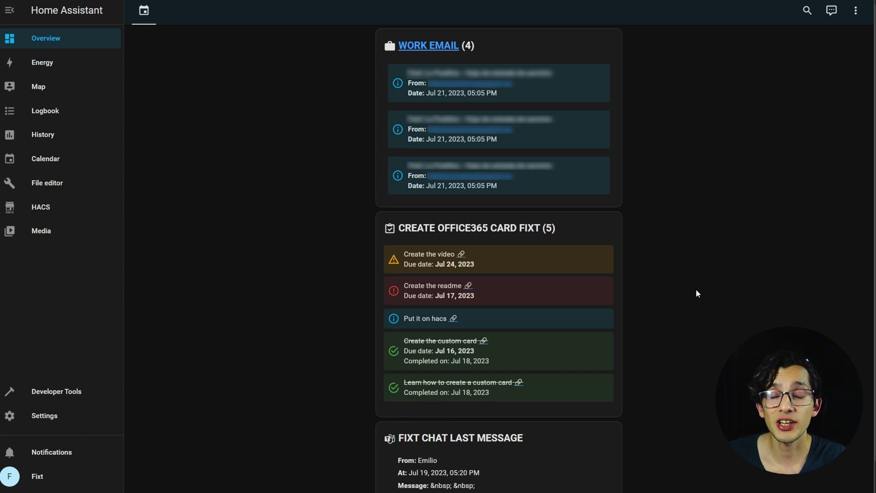
- Create a text helper named o365_card_task_input in the devices and services settings
left_click(43, 415)
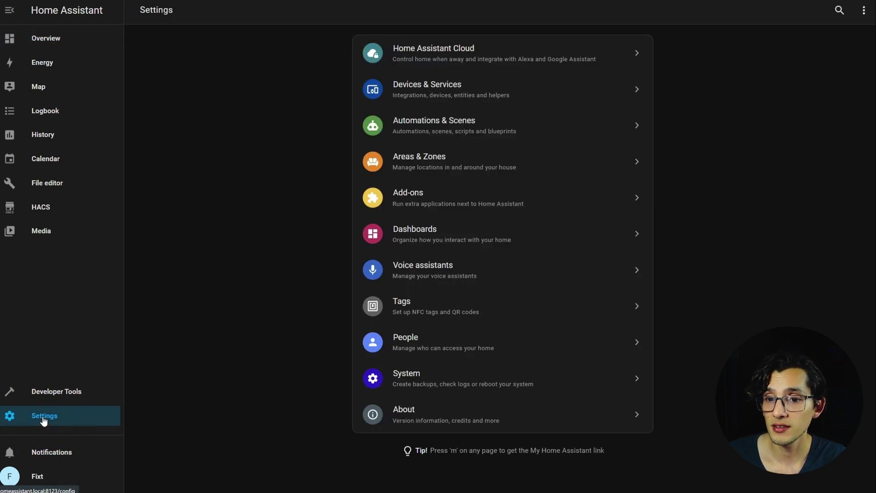
left_click(423, 94)
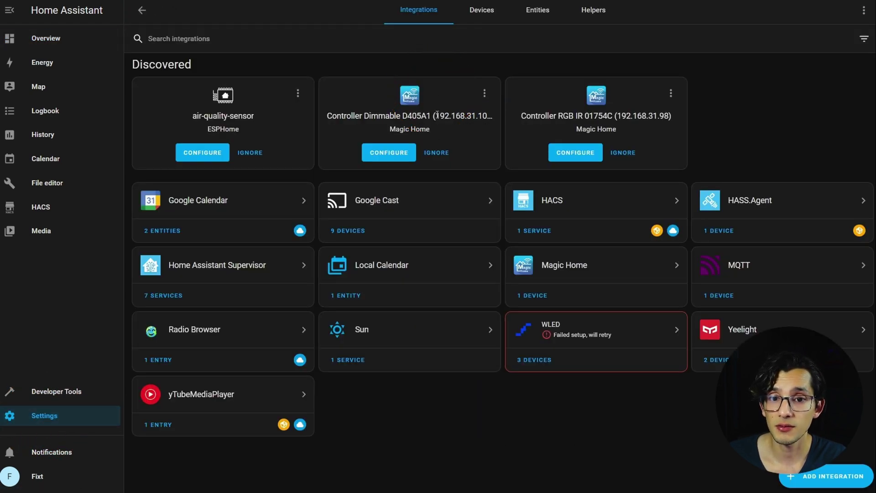
left_click(588, 10)
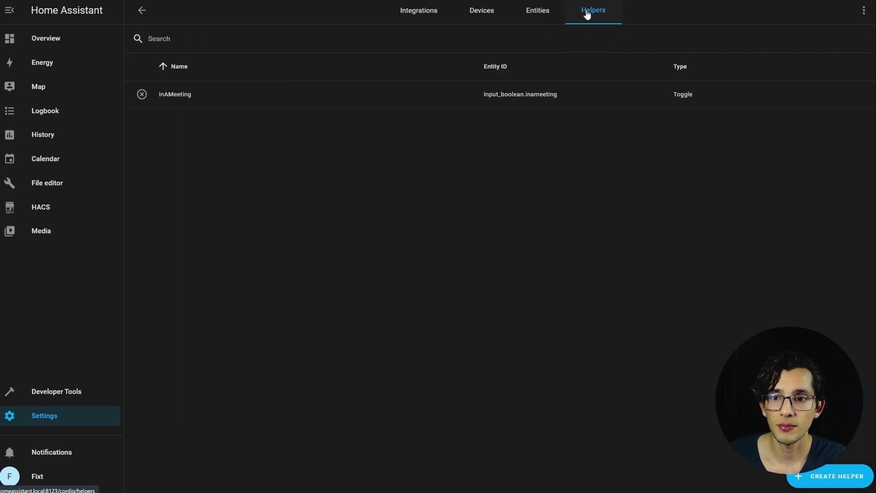
left_click(819, 475)
scroll(390, 197, "down", 3)
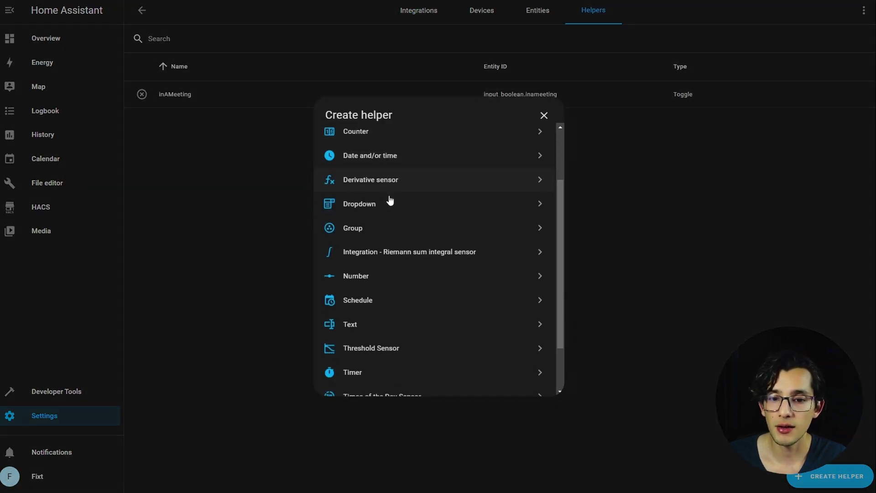
scroll(367, 287, "down", 1)
left_click(372, 272)
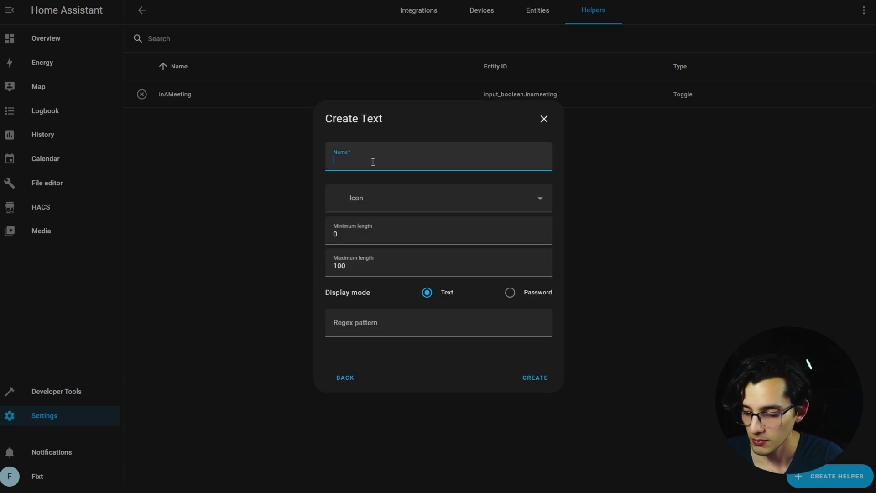
type("o365_card_task_input")
left_click(529, 375)
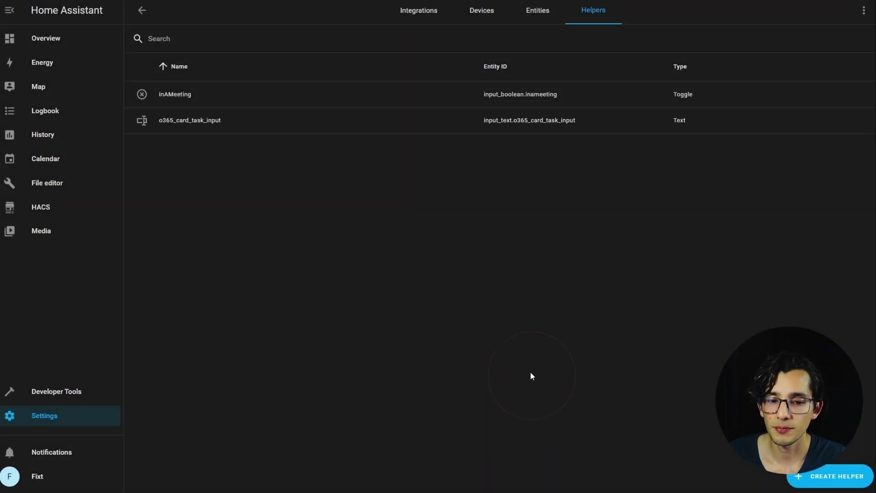
- Create a second text helper named o365_card_chat_input
left_click(828, 476)
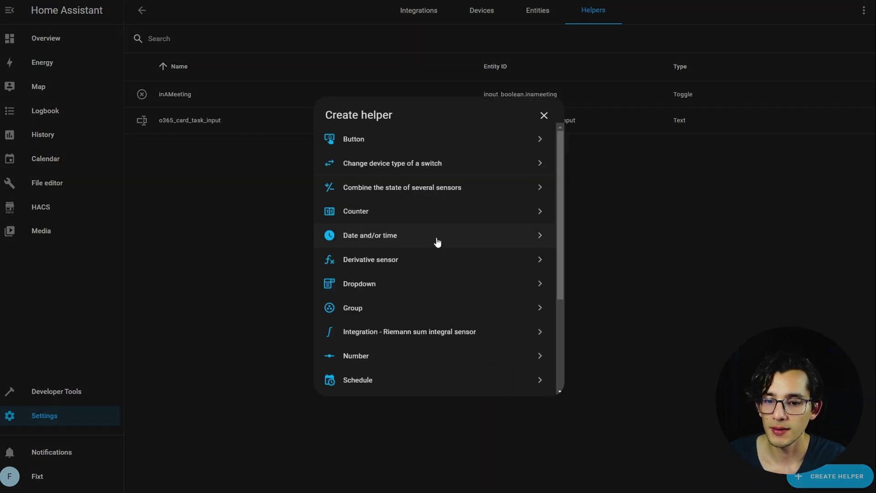
scroll(425, 245, "down", 3)
left_click(360, 290)
type("o365_card_chat_input")
left_click(539, 380)
- Open the automations settings and start a new automation from scratch
left_click(50, 417)
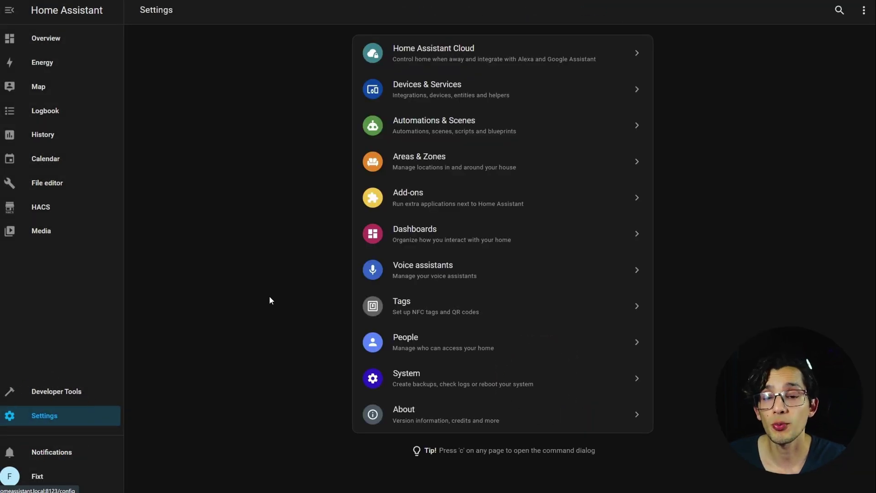
left_click(414, 124)
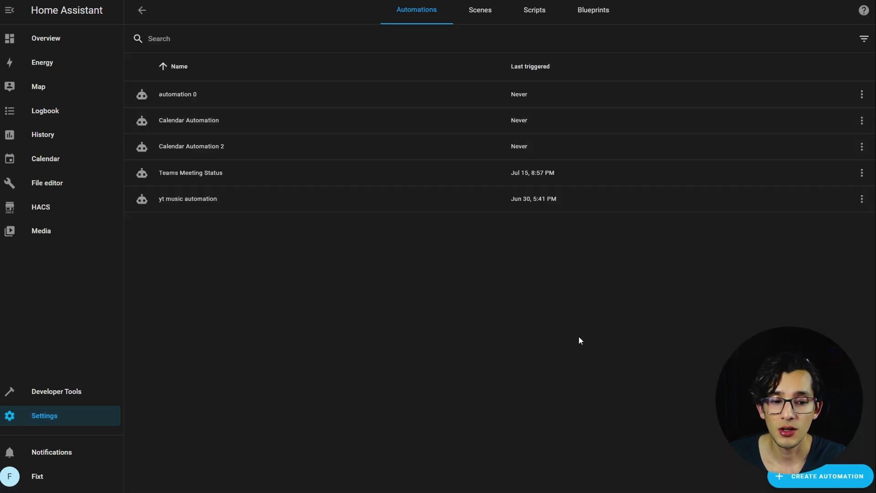
left_click(802, 475)
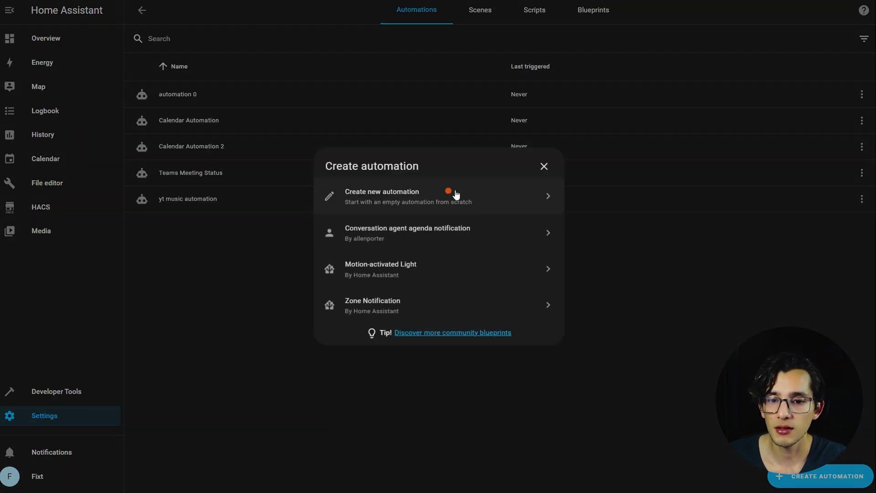
left_click(448, 190)
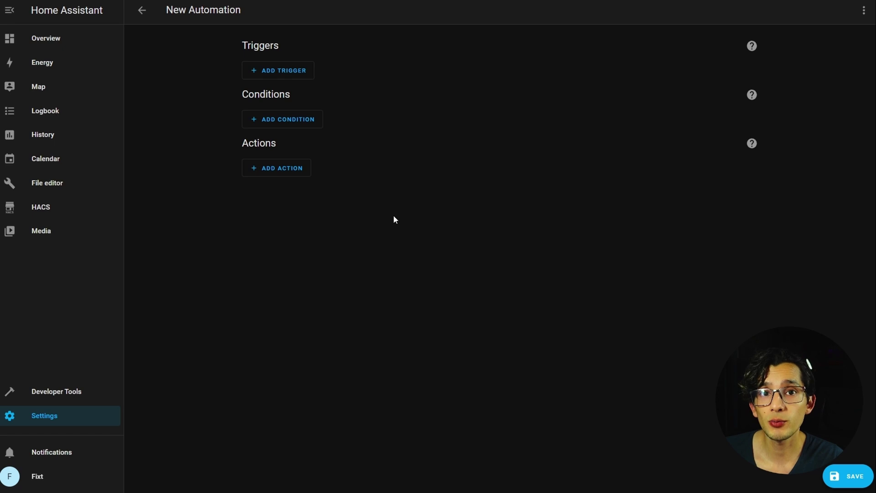
- Add a state trigger to the automation with the entity o365_card_task_input
left_click(303, 69)
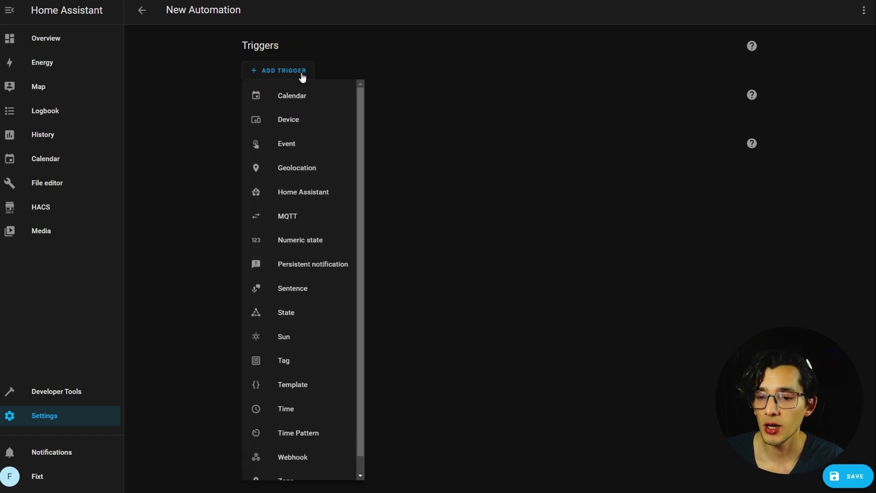
left_click(300, 312)
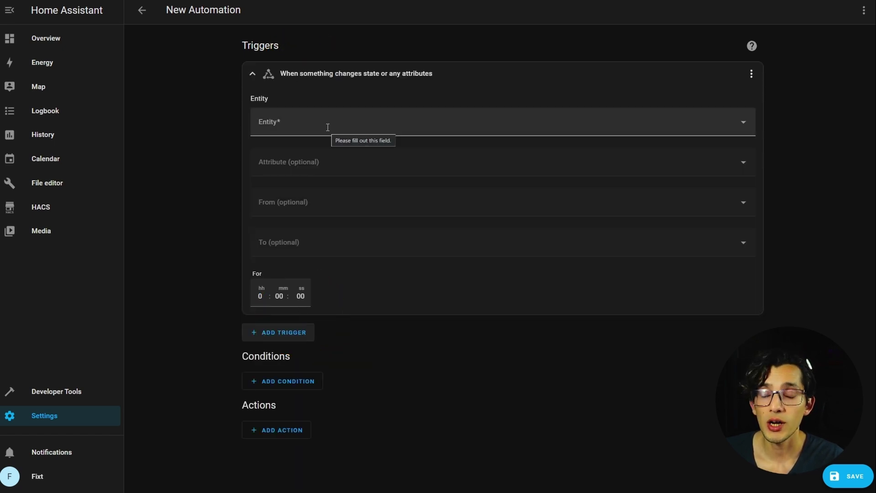
left_click(327, 127)
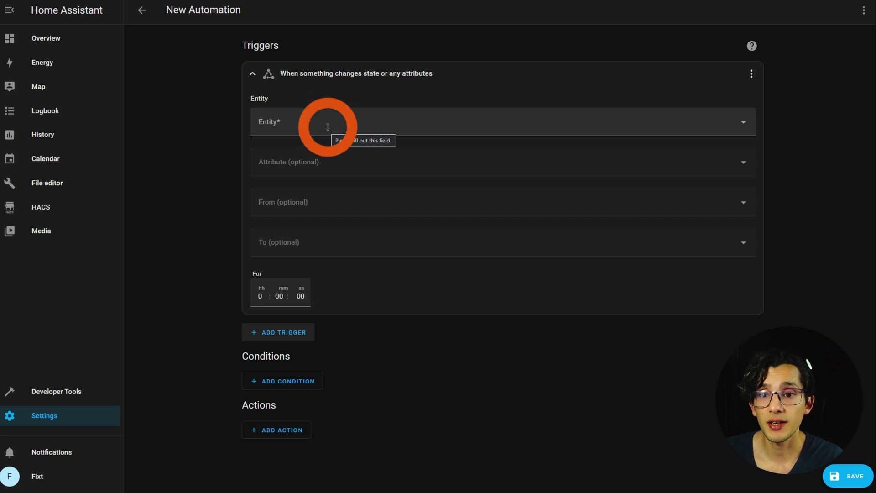
type("inpu")
left_click(359, 228)
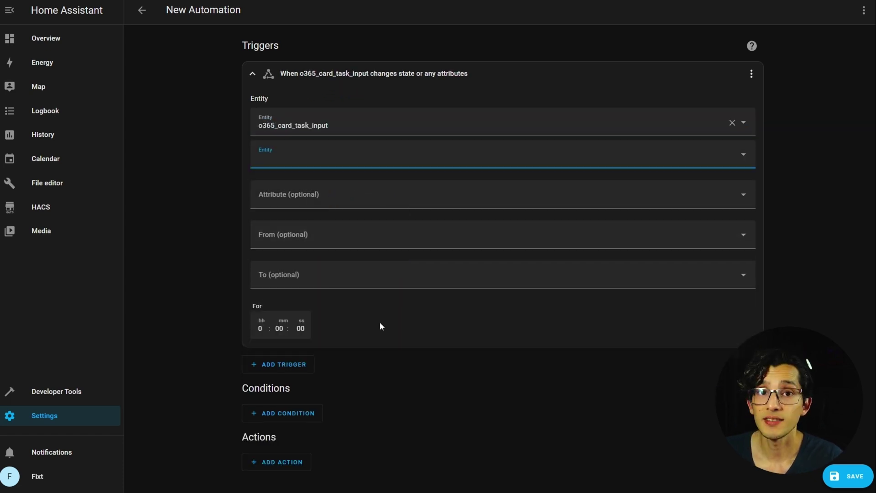
- Add a template condition with the value '{{ (states.input_text.google_command.state | length) > 0 }}'
left_click(290, 409)
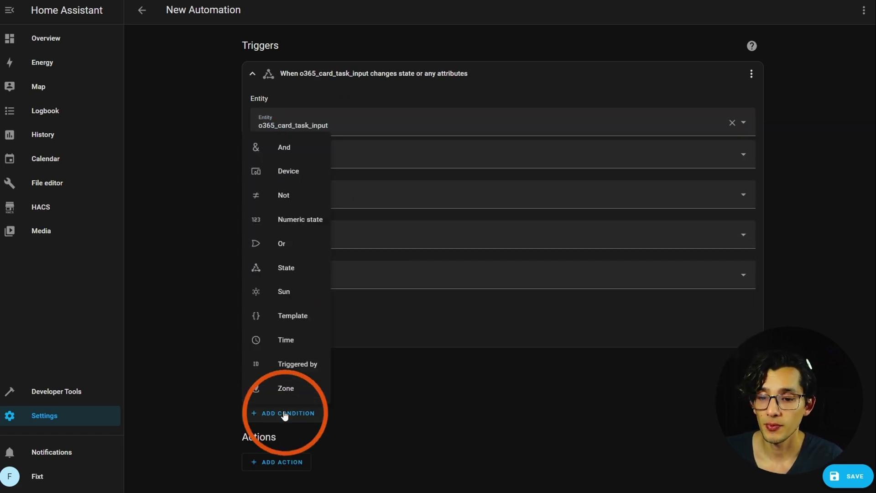
left_click(303, 318)
left_click(398, 450)
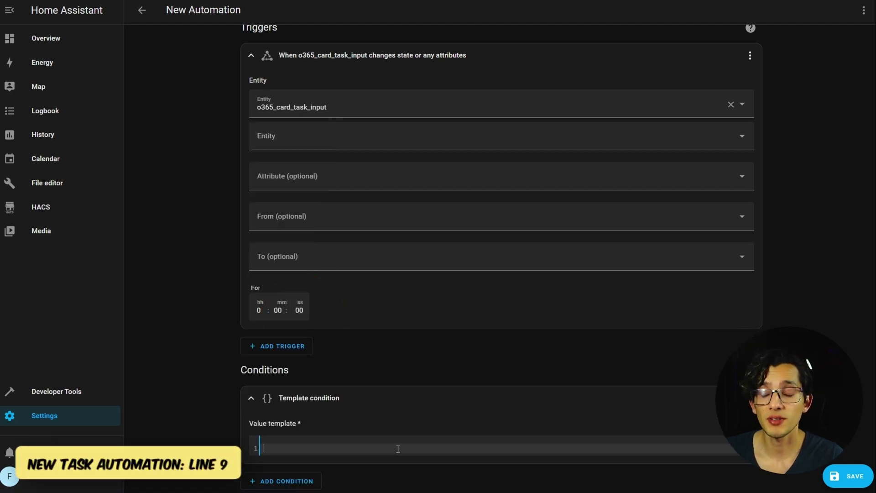
type("'{{ (states.input_text.google_command.state | length) > 0 }}'")
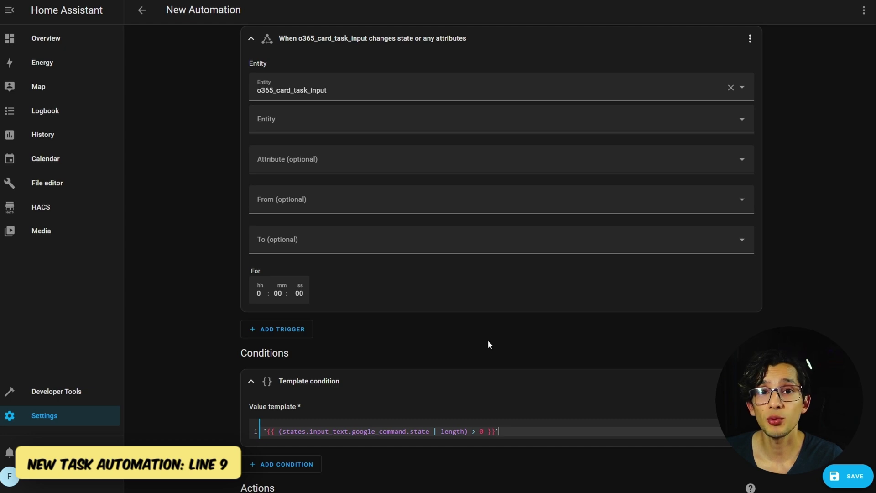
- Copy the entity ID from the trigger's YAML and replace input_text.google_command in the condition template with input_text.o365_card_task_input
left_click(750, 41)
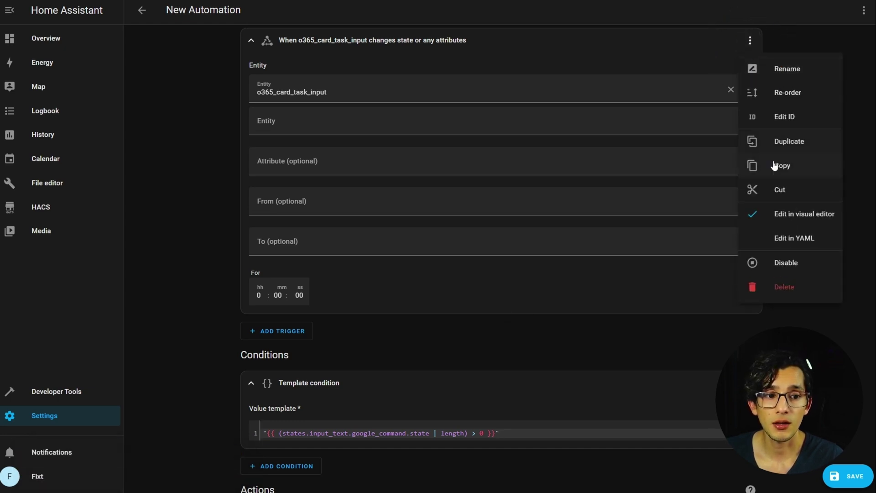
left_click(790, 239)
left_click_drag(406, 127, 279, 126)
key("ctrl+c")
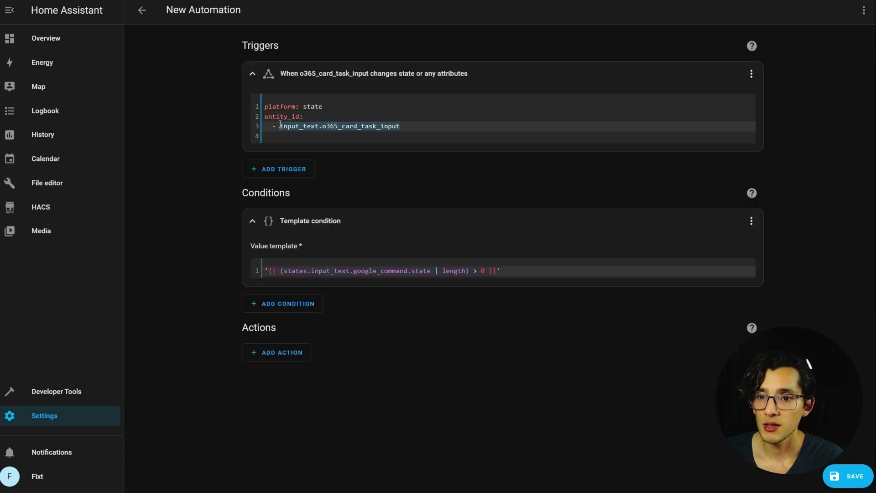
left_click_drag(312, 272, 407, 271)
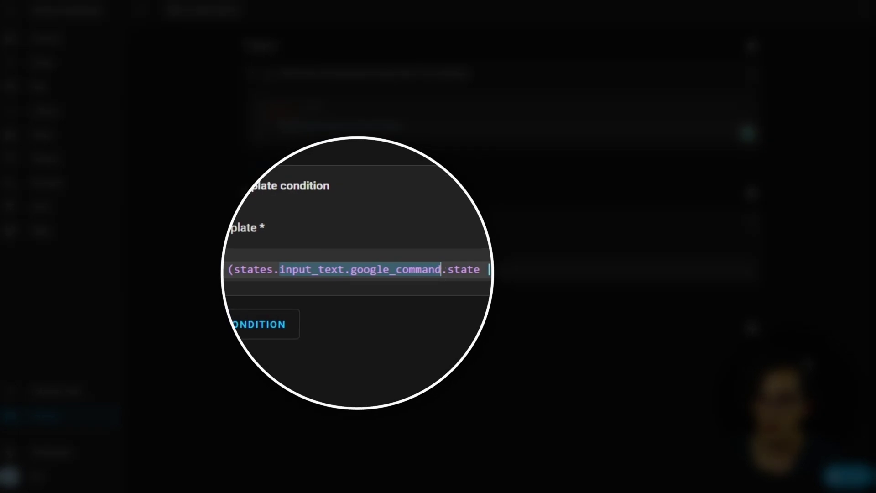
key("ctrl+v")
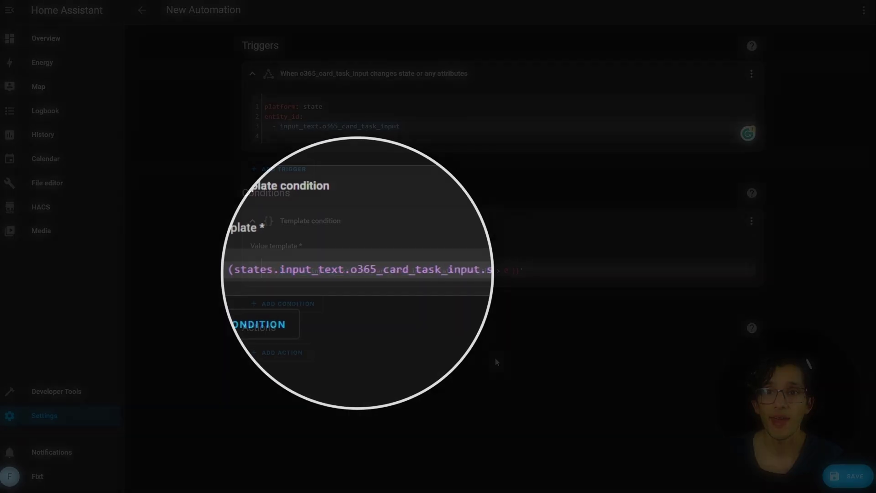
- Add a service call action using o365.new_task (Office 365: Create a task/ToDo) and target the entity Create Office365 Card Fixt
left_click(288, 359)
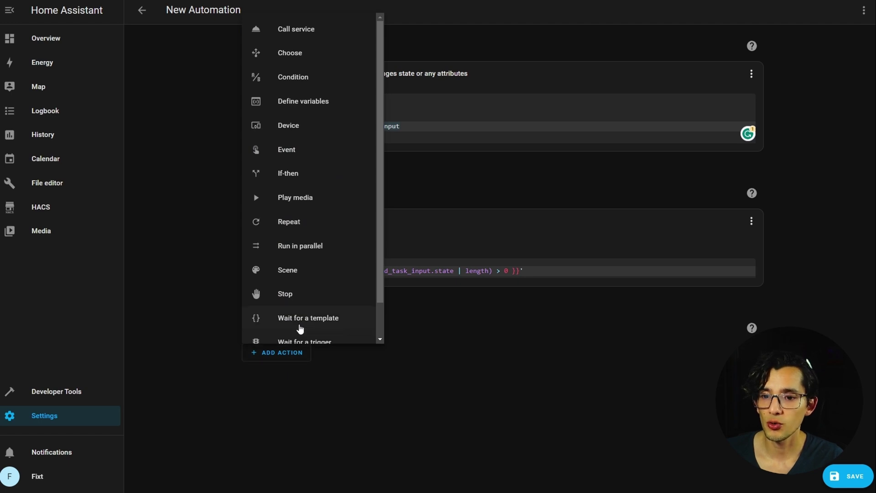
left_click(325, 29)
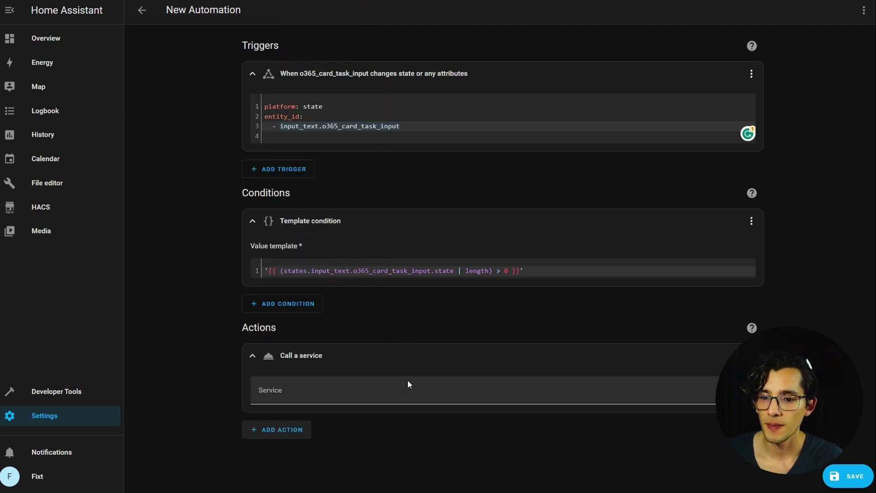
left_click(338, 395)
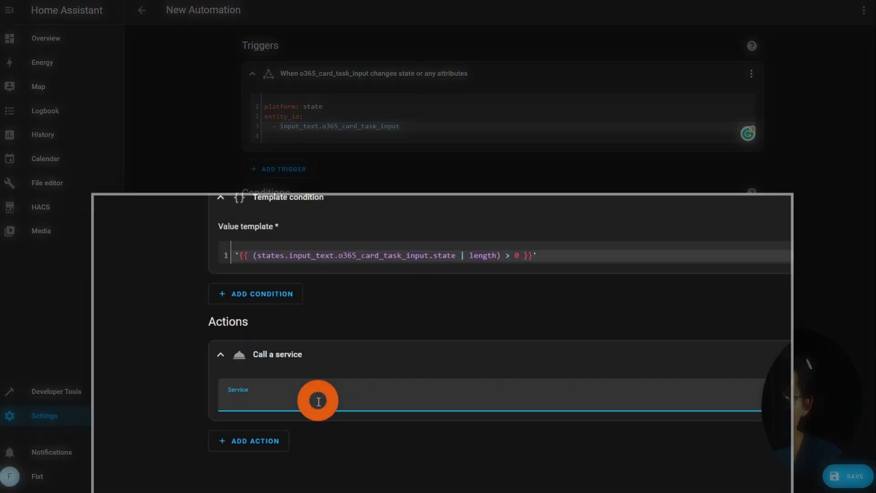
type("o365.n")
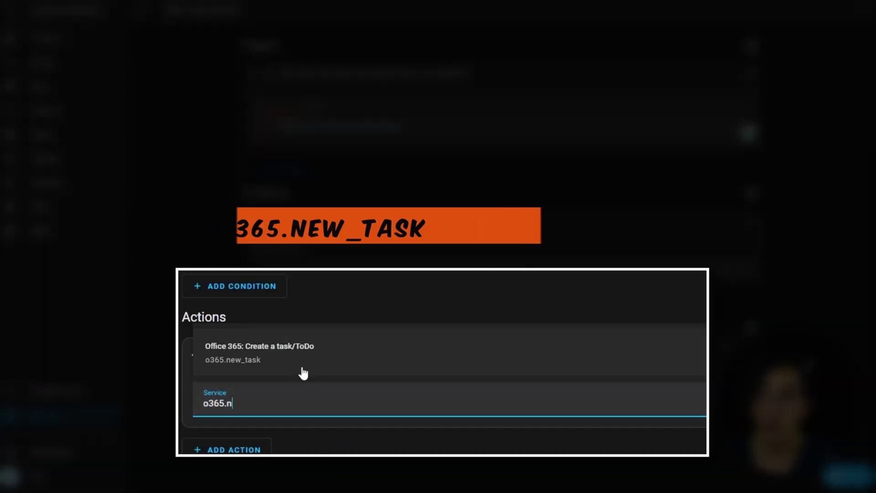
left_click(303, 372)
scroll(370, 378, "down", 3)
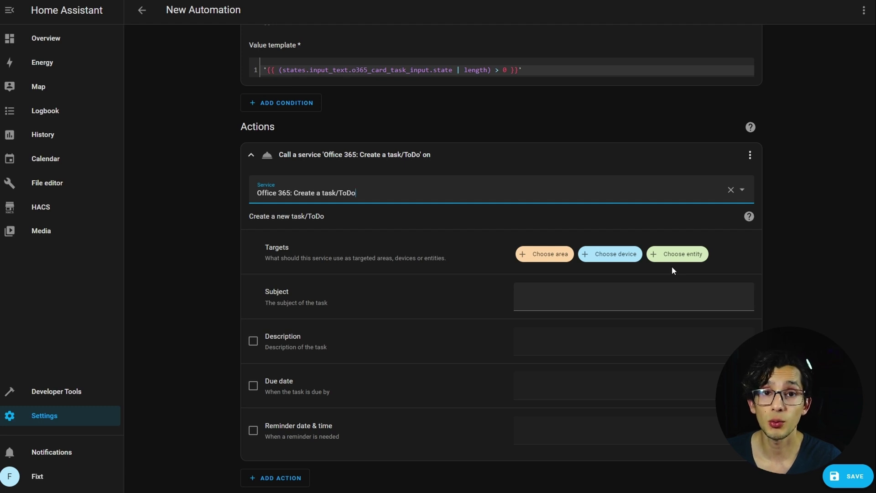
left_click(675, 254)
left_click(637, 42)
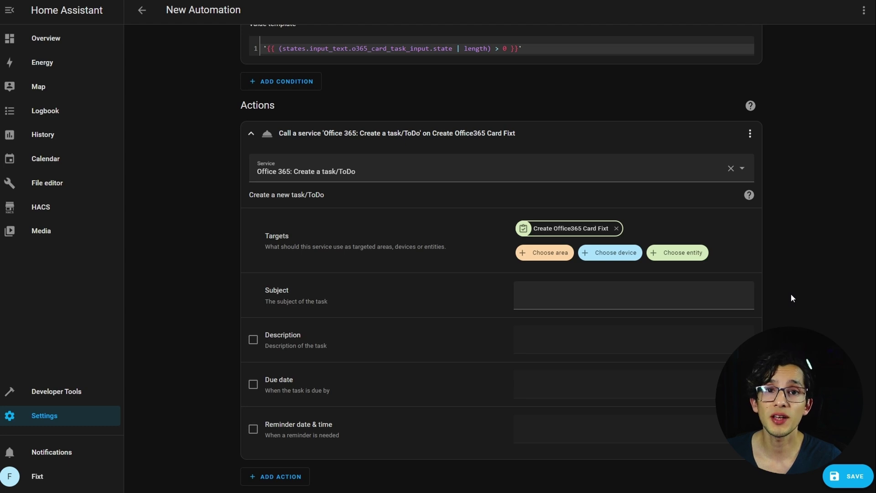
- Enter '{{ states.input_text.google_command.state }}' as the task subject and remove the outer double quotes around it in the action's YAML
left_click(560, 303)
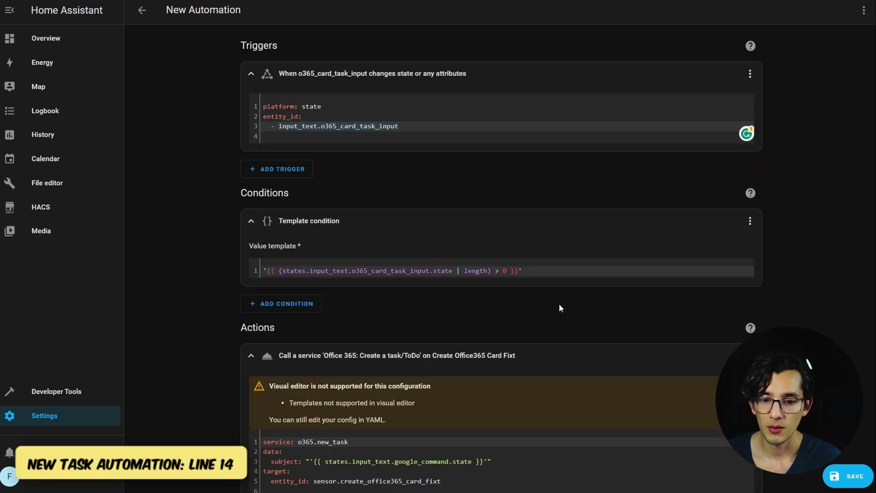
scroll(559, 302, "down", 1)
left_click(506, 419)
key("BackSpace")
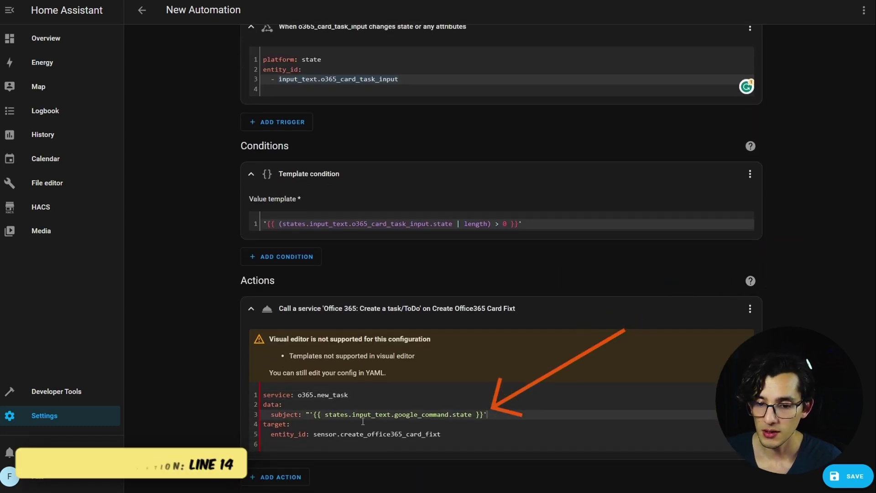
left_click(310, 415)
key("BackSpace")
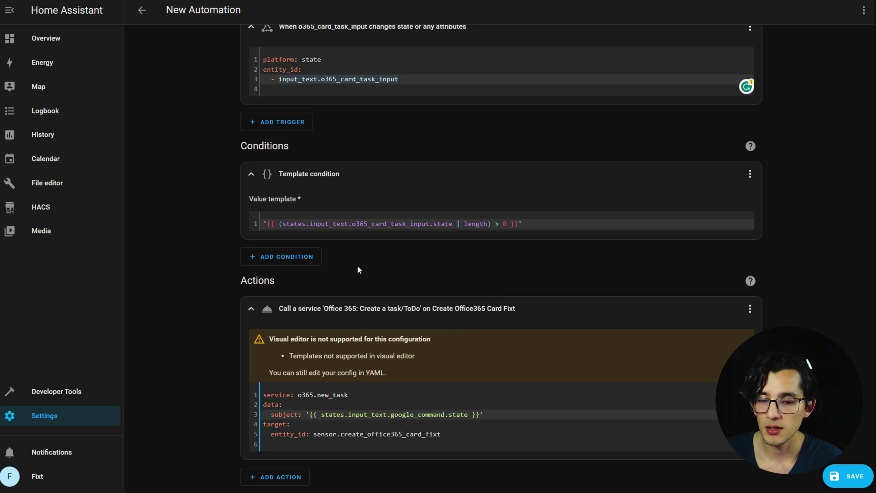
- Replace input_text.google_command in the action's subject template with input_text.o365_card_task_input, copied from the condition
left_click_drag(310, 224, 429, 225)
key("ctrl+c")
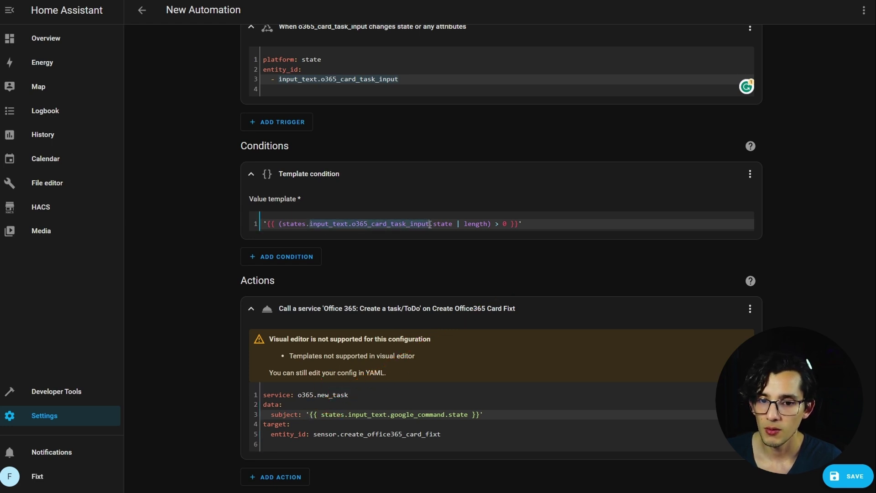
left_click_drag(349, 414, 452, 413)
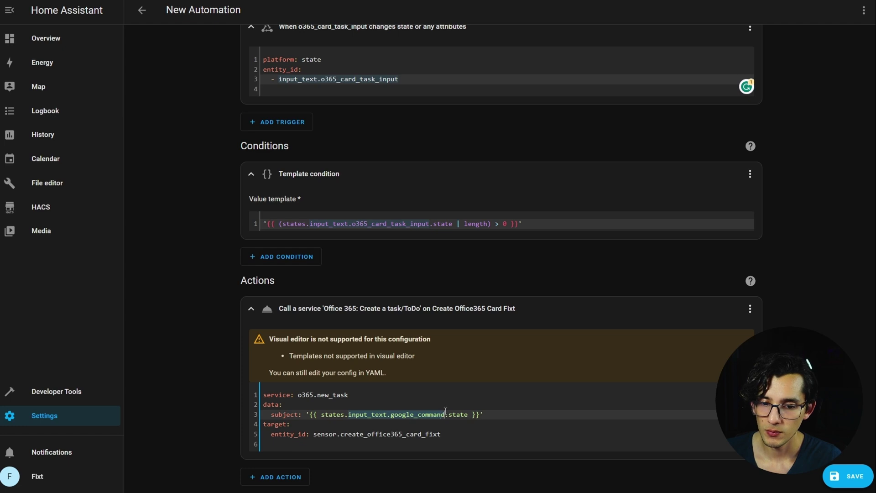
key("ctrl+v")
key("Tab")
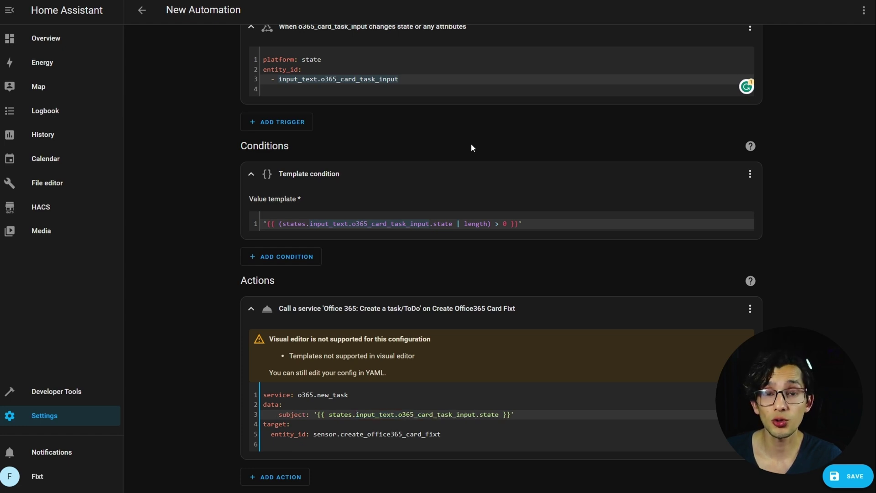
left_click(427, 88)
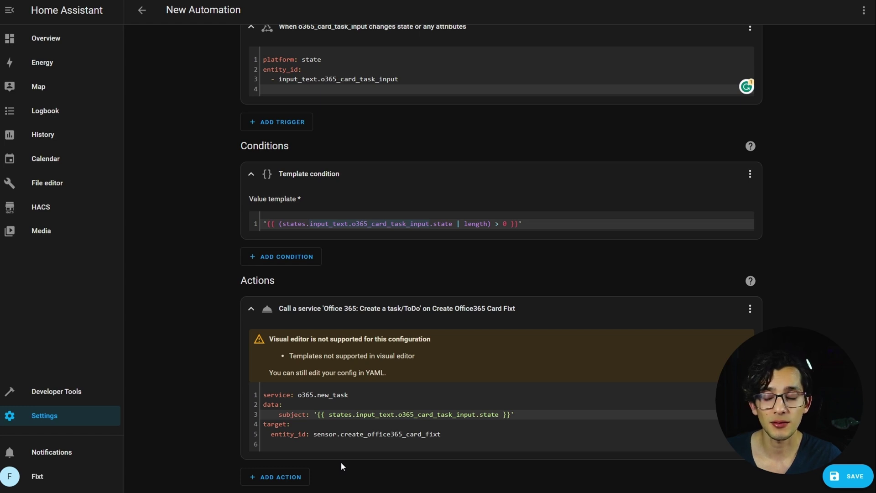
- Add a second action that calls the input_text.set_value service (Input text: Set) and target the entity o365_card_task_input
left_click(289, 477)
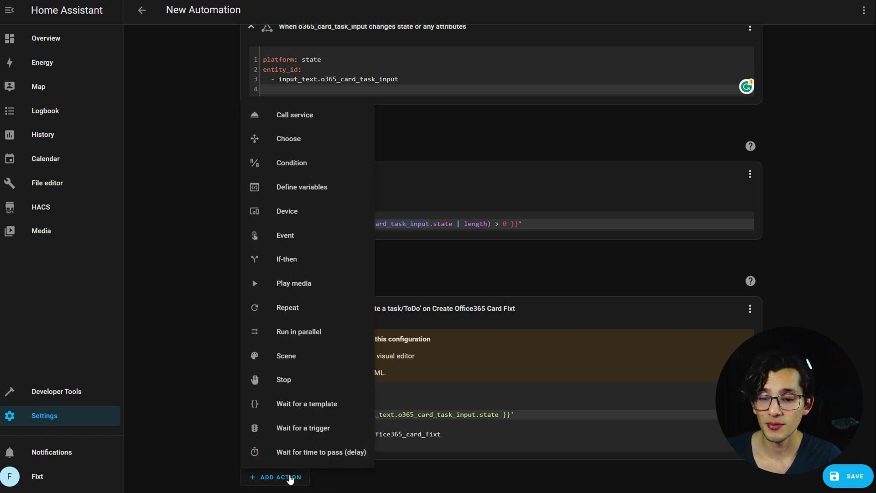
left_click(307, 116)
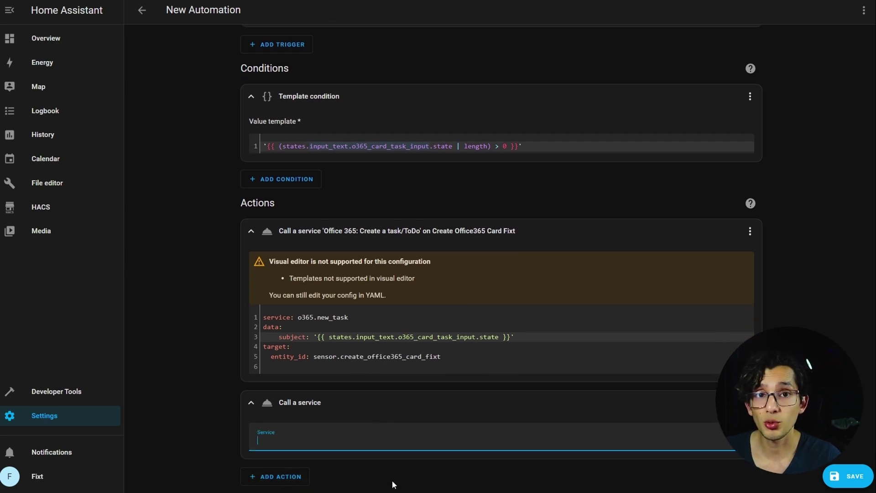
type("input_text")
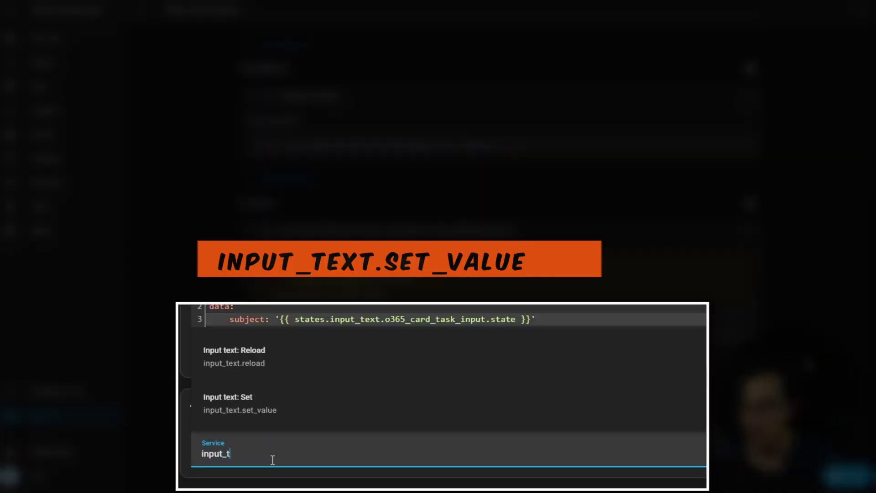
left_click(319, 405)
scroll(382, 400, "down", 3)
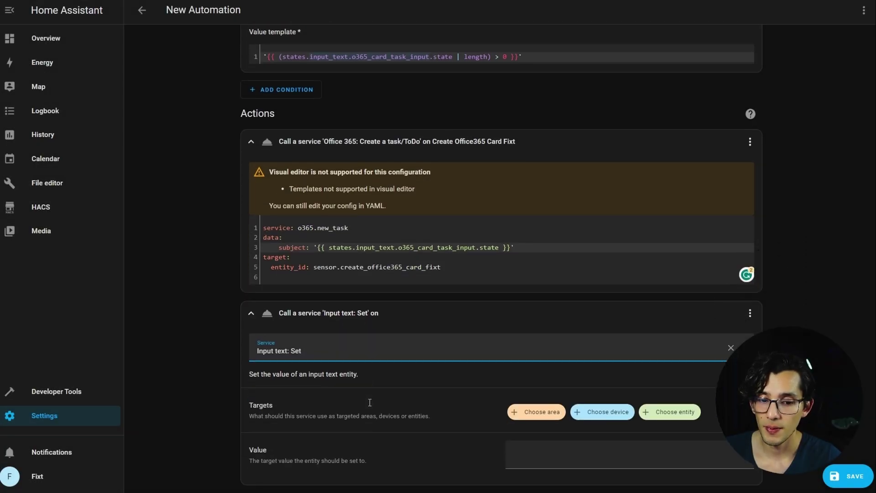
left_click(664, 387)
left_click(631, 463)
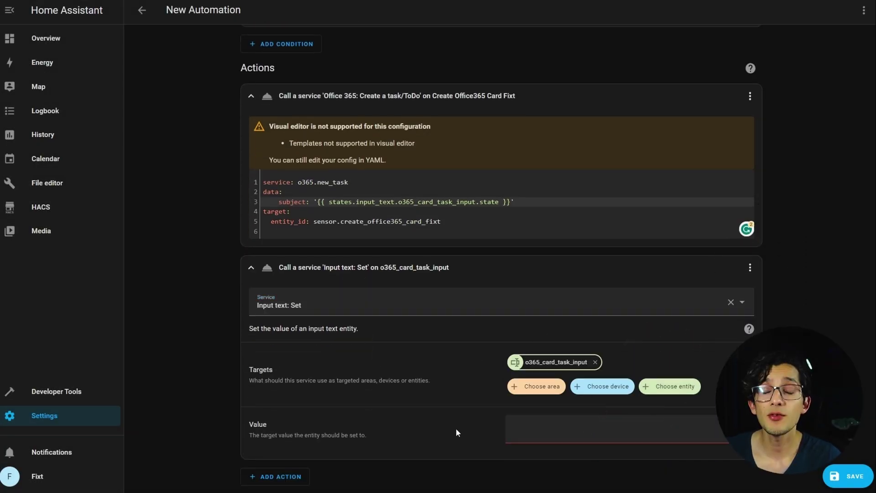
- Give the Input text: Set action a placeholder value of a, and replace it with an empty string '' in the action's YAML
left_click(515, 430)
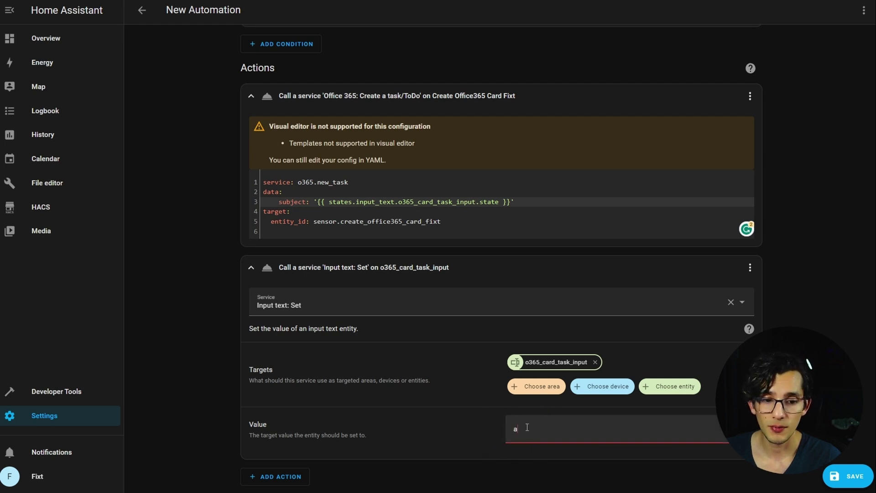
type("a")
left_click(749, 269)
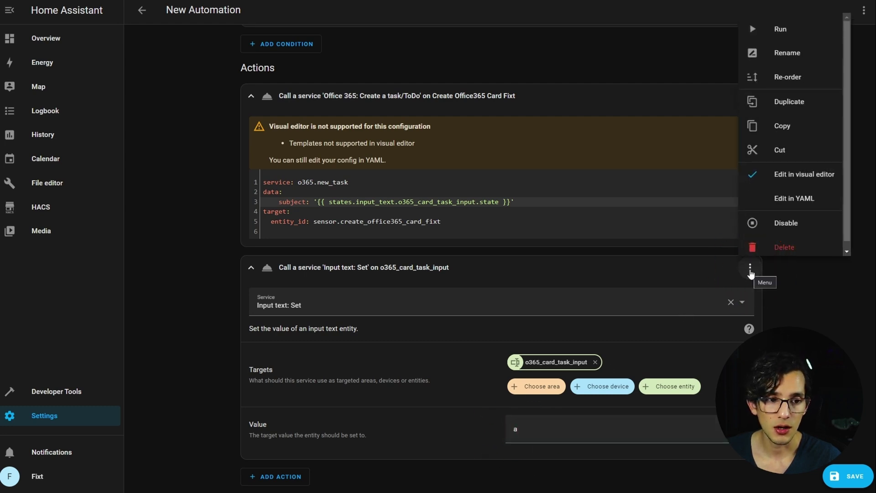
left_click(779, 201)
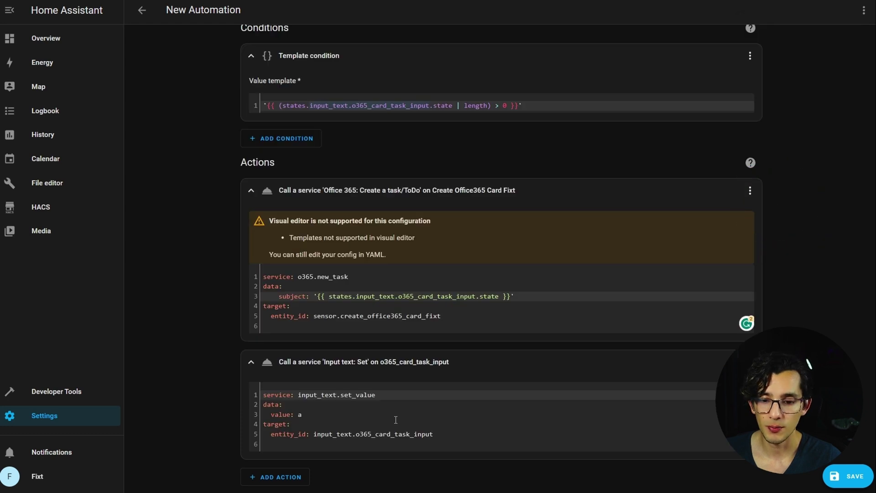
left_click(307, 415)
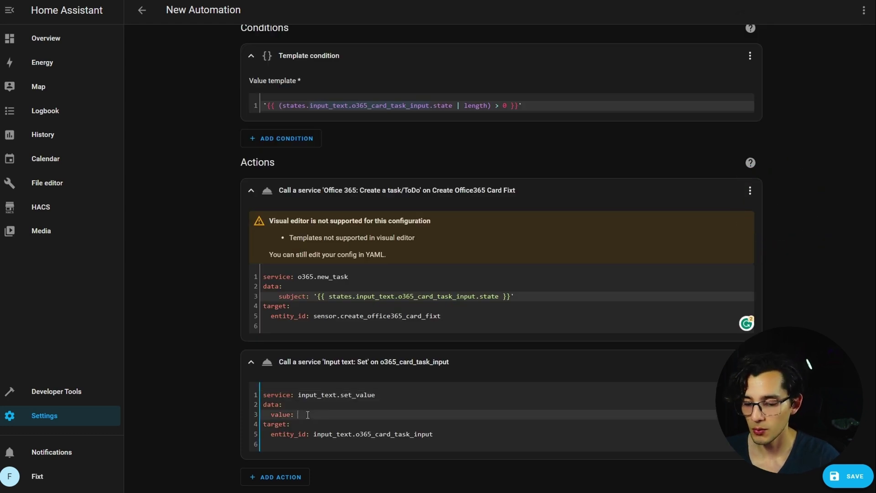
type("'")
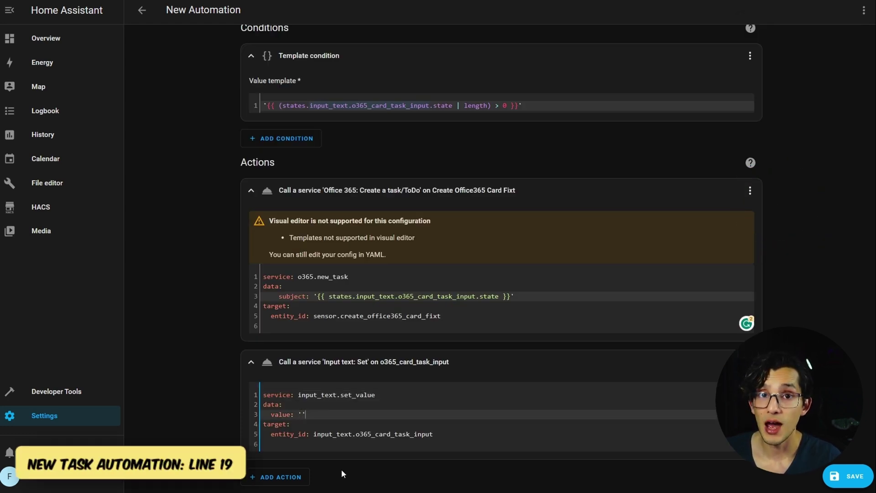
- Add a third action that calls the homeassistant.update_entity service (Home Assistant Core Integration: Update entity)
left_click(283, 477)
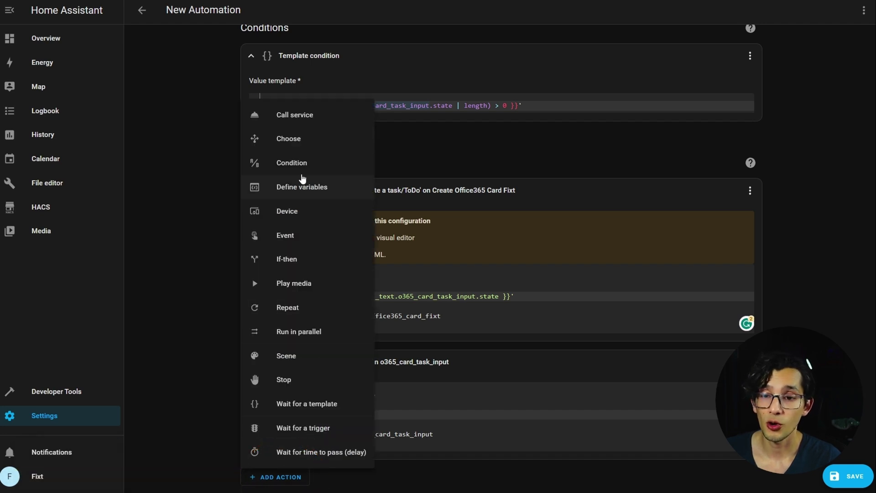
left_click(306, 116)
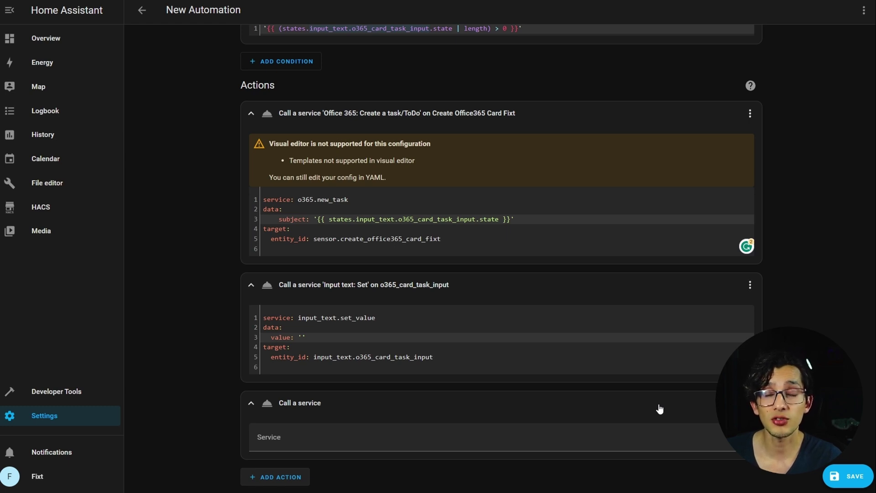
left_click(454, 437)
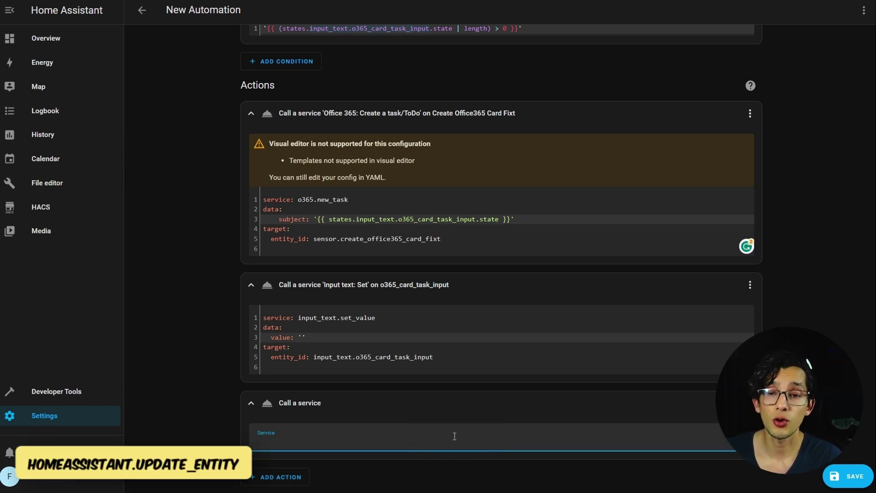
type("homeassistant.update_entity")
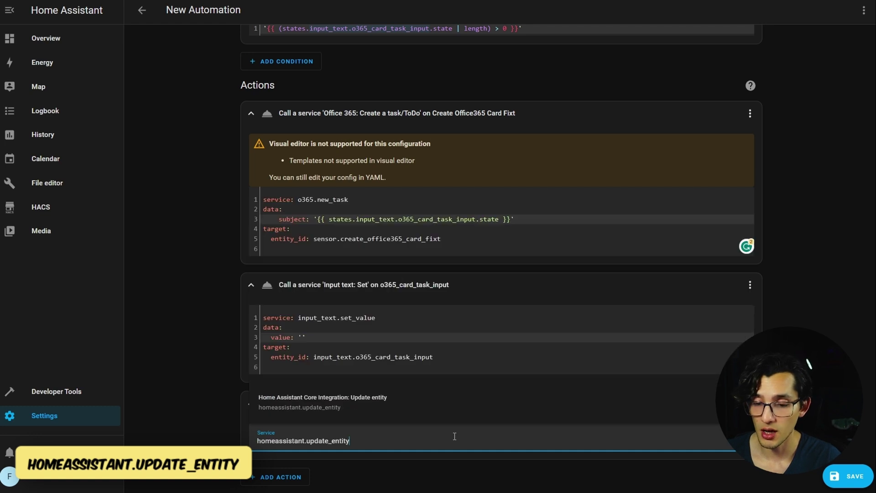
left_click(382, 403)
scroll(445, 399, "down", 2)
- Target the update entity action at sensor.create_office365_card_fixt, copying the entity ID from the new task action's YAML
left_click(667, 394)
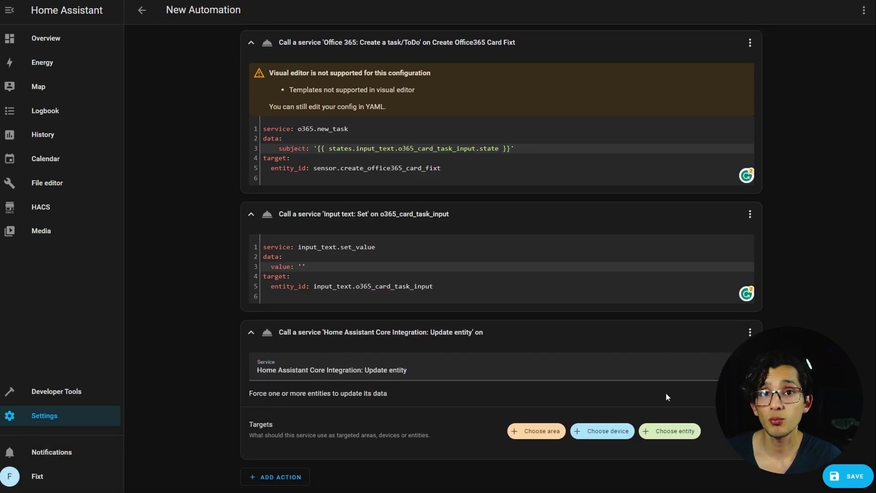
left_click_drag(446, 171, 308, 168)
key("ctrl+c")
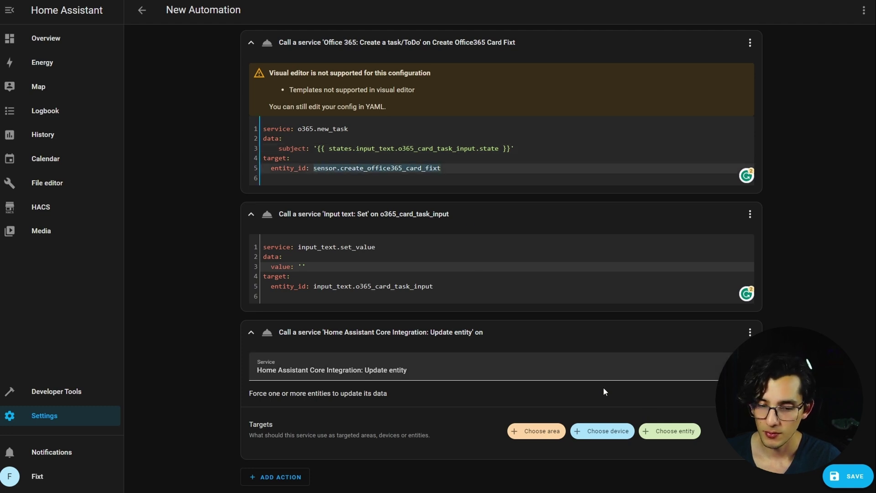
left_click(675, 431)
key("ctrl+v")
left_click(615, 400)
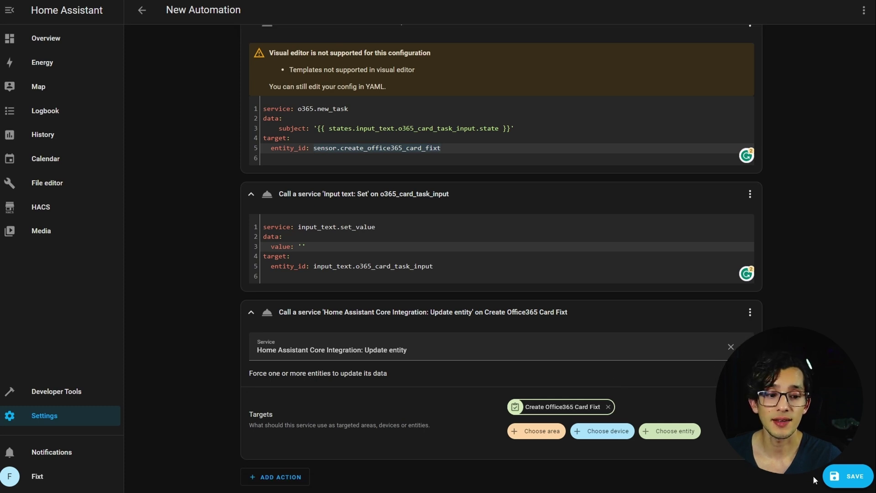
- Save the automation under the name "Create new task office 365 list"
left_click(842, 476)
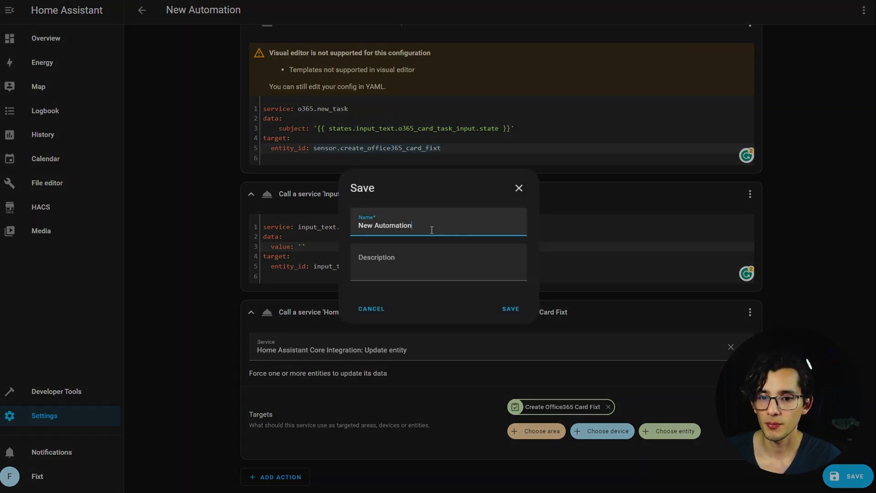
key("ctrl+a")
type("Create new task office 365 list")
left_click(510, 308)
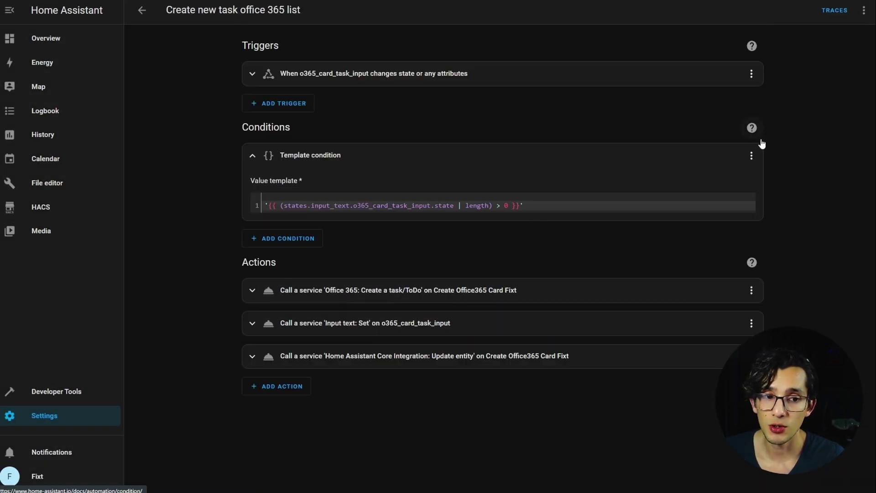
- Remove the outer double quotes around value_template in the template condition's YAML, keeping the single quotes, and save the automation
left_click(751, 155)
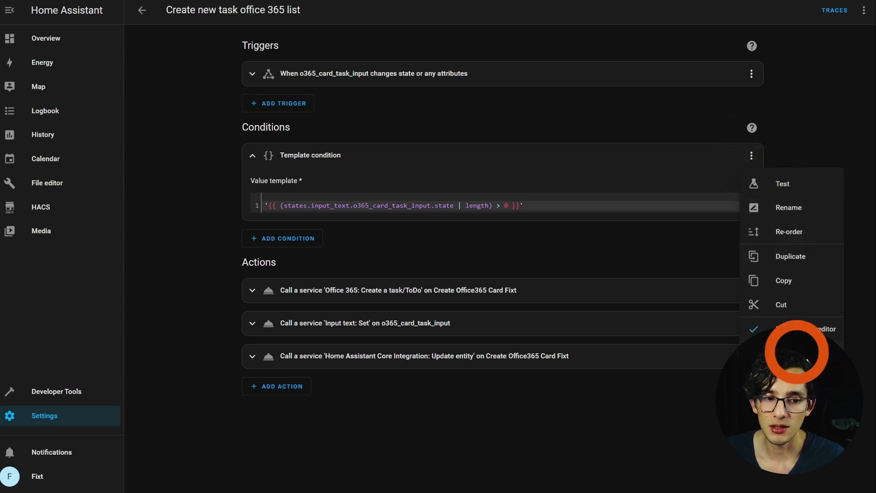
left_click(797, 352)
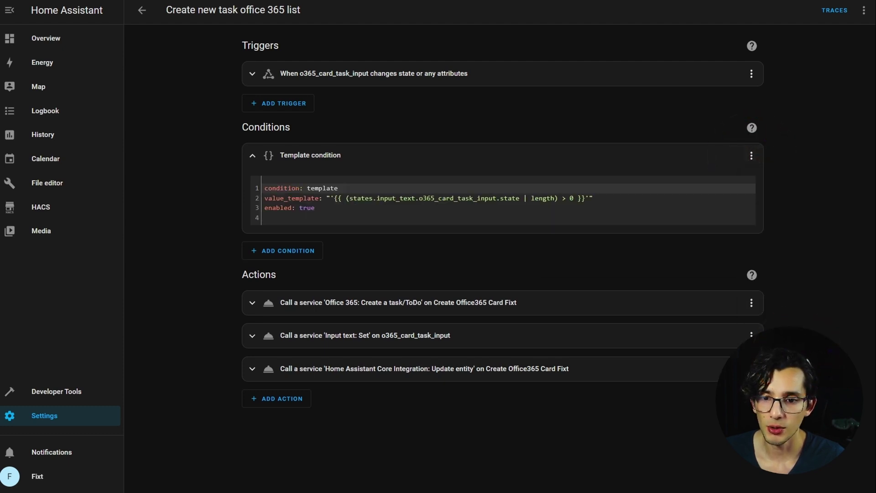
left_click(606, 197)
key("BackSpace")
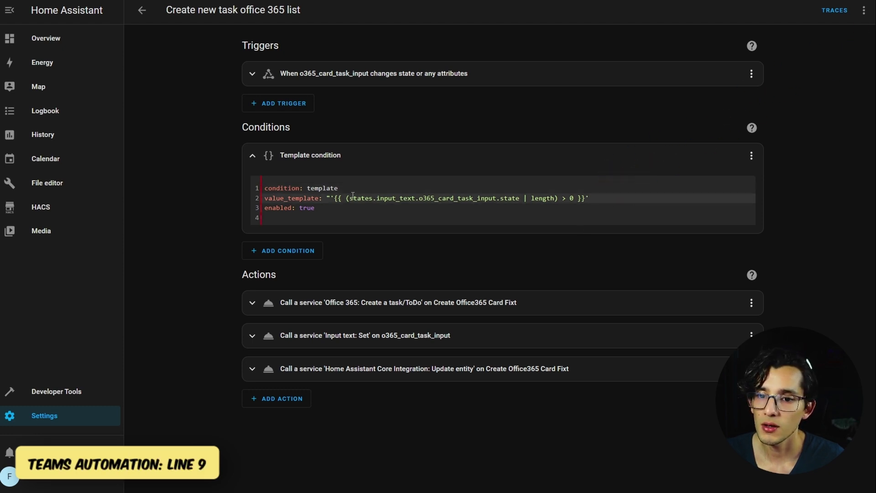
left_click(330, 200)
key("BackSpace")
type("'")
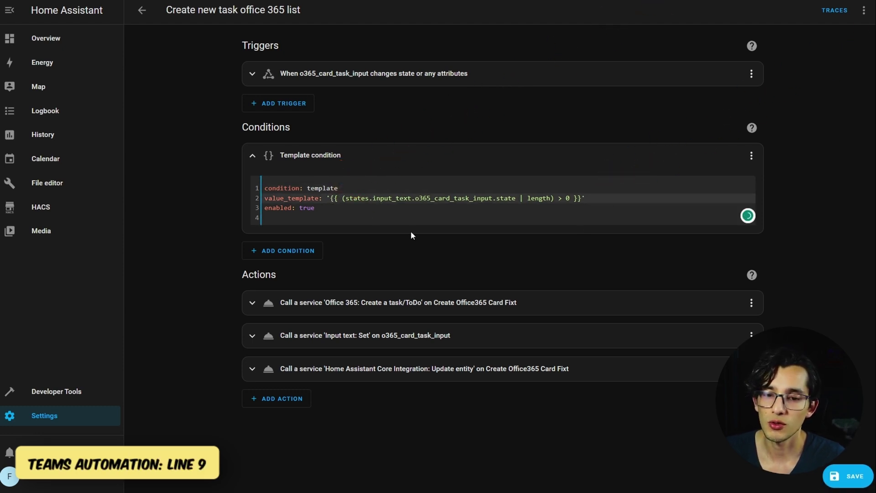
left_click(848, 476)
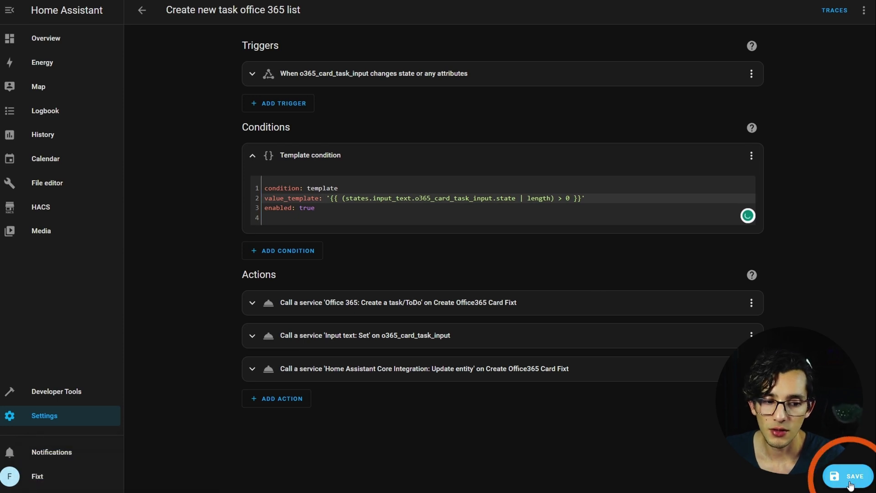
- Put the Overview dashboard into edit mode and add a Vertical Stack card
left_click(53, 40)
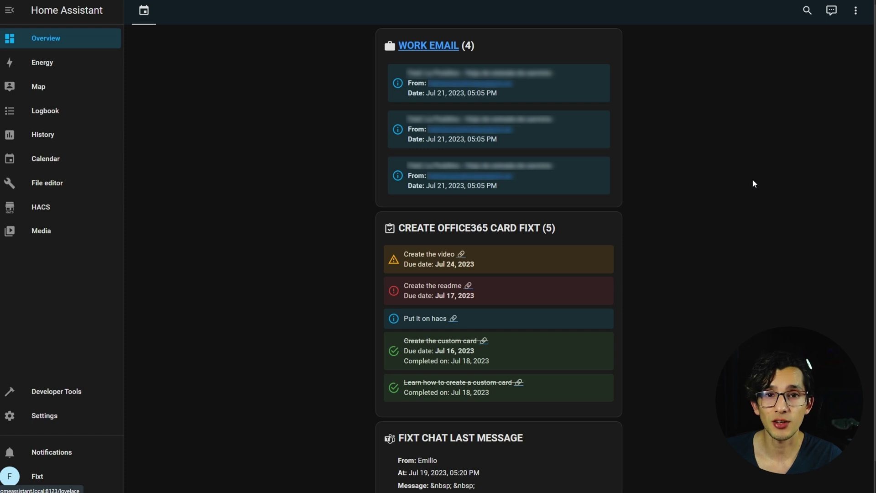
left_click(855, 10)
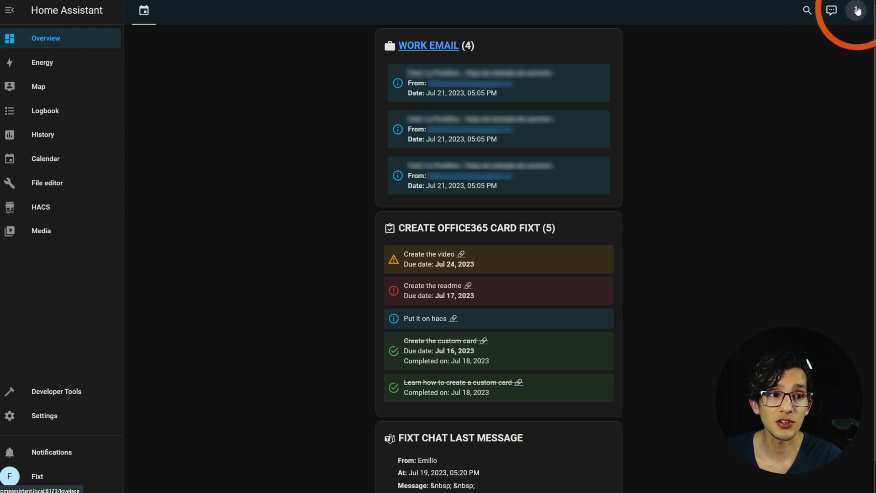
left_click(836, 40)
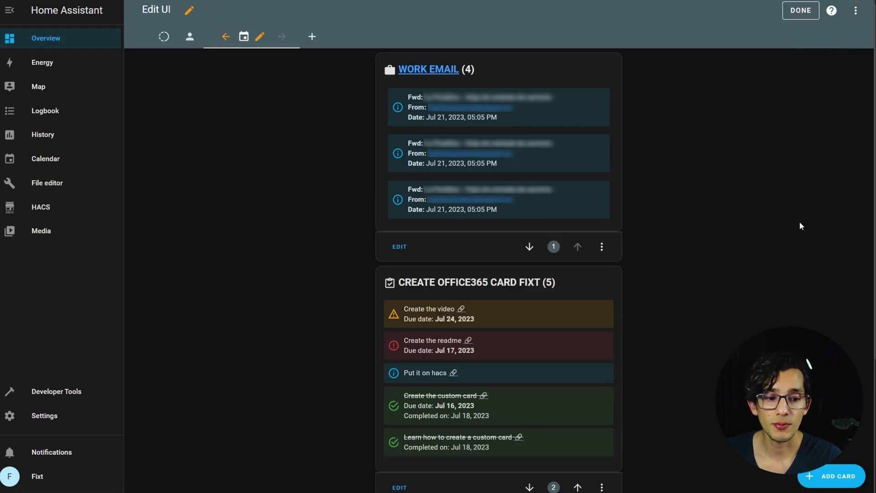
left_click(824, 476)
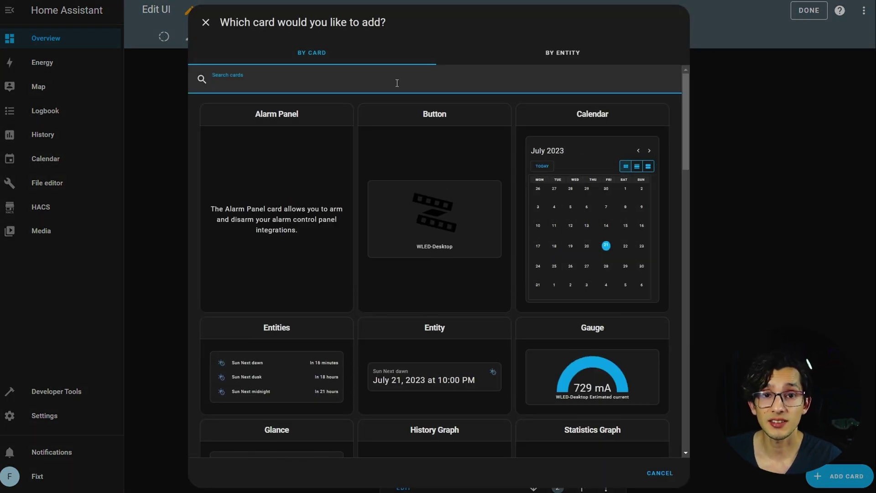
type("ver")
left_click(293, 135)
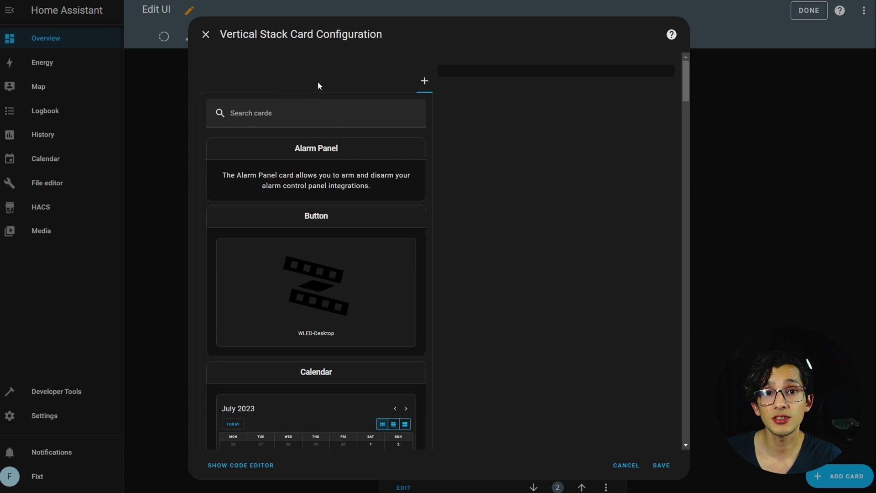
- Add a Custom: O365 Card to the vertical stack and set its entity to sensor.create_office365_card_fixt
left_click(314, 111)
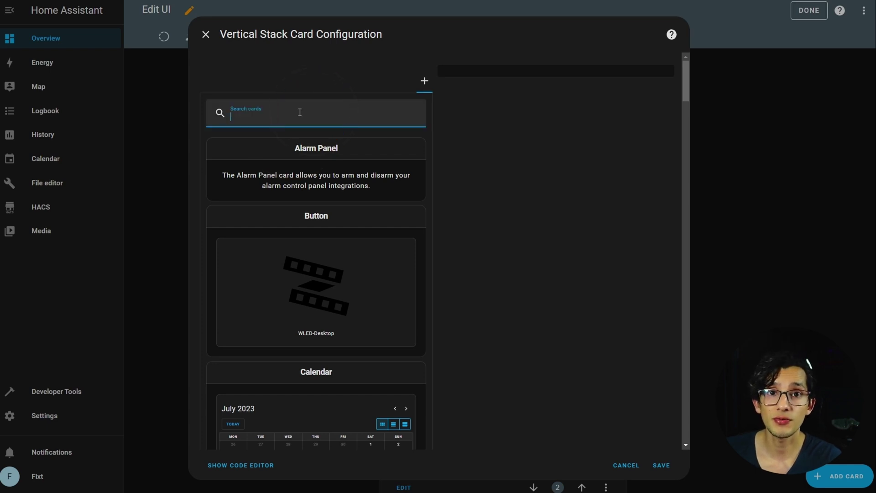
type("o36")
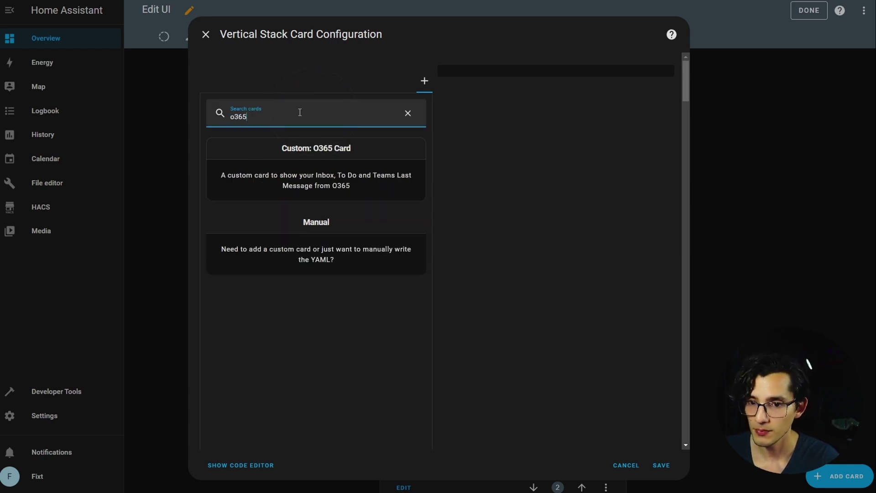
type("5")
left_click(309, 168)
left_click(348, 143)
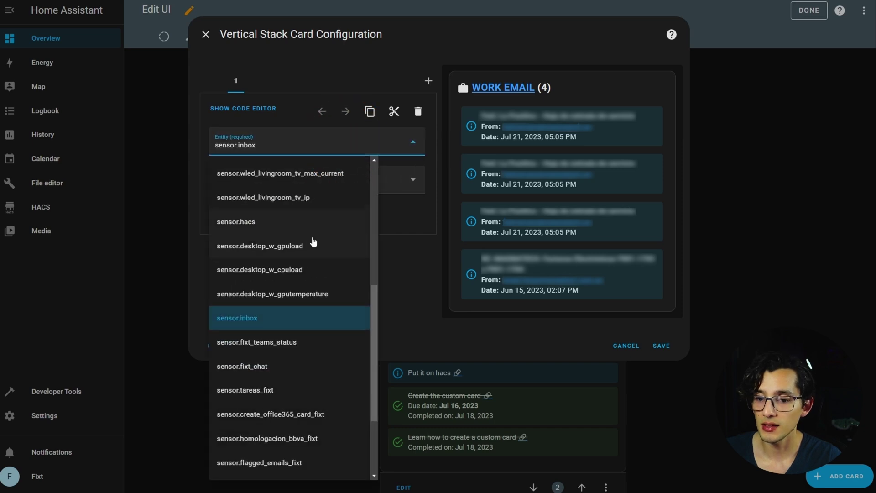
left_click(318, 414)
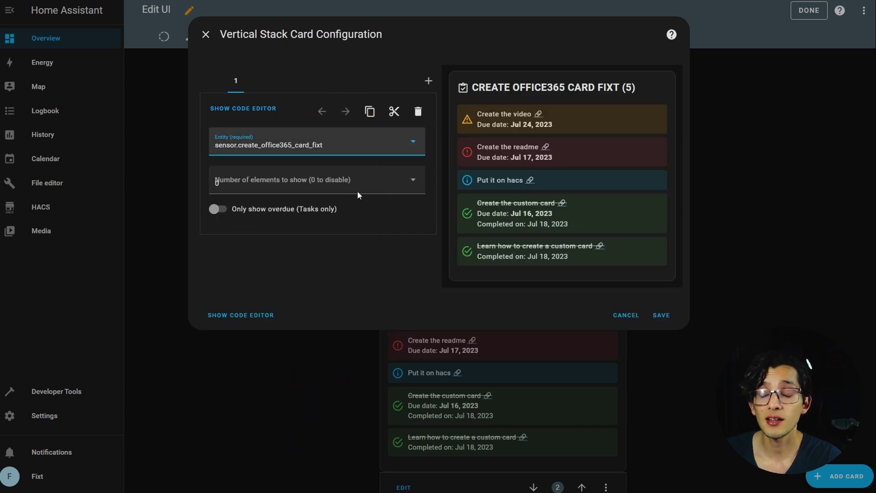
- Add an Entities card to the vertical stack and remove its Sun Next midnight and Sun Next dusk rows
left_click(427, 79)
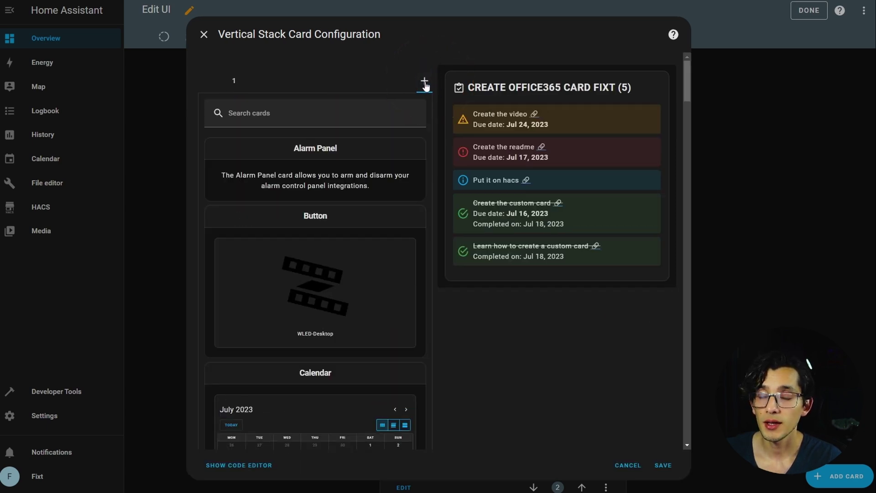
left_click(340, 115)
type("entit")
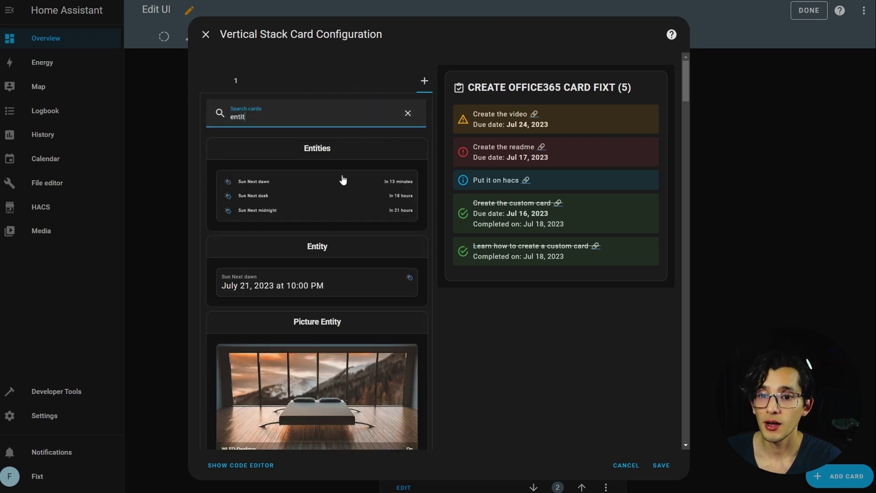
left_click(342, 176)
left_click(370, 387)
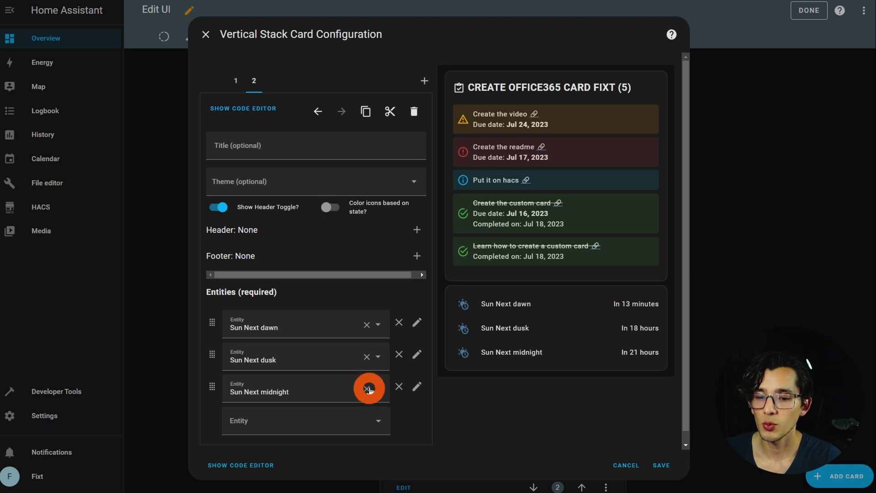
left_click(370, 356)
- Replace the remaining Sun Next dawn entity with input_text.o365_card_task_input and save the vertical stack card
left_click(314, 327)
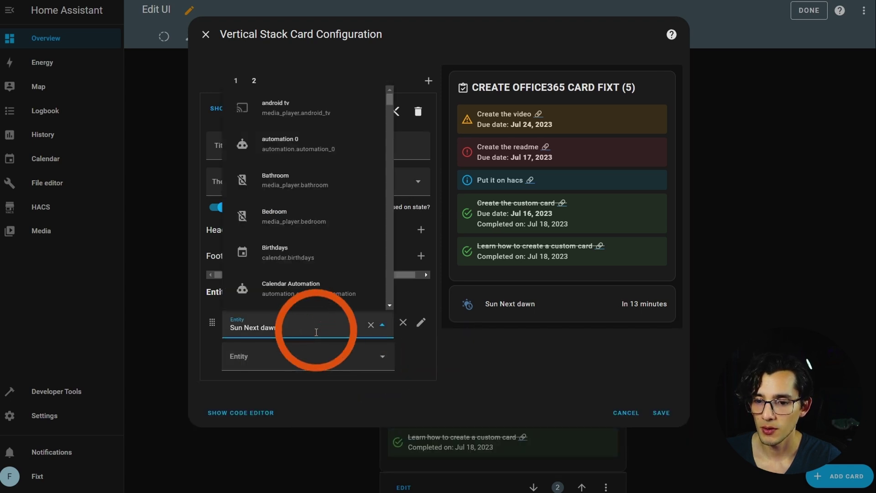
type("i")
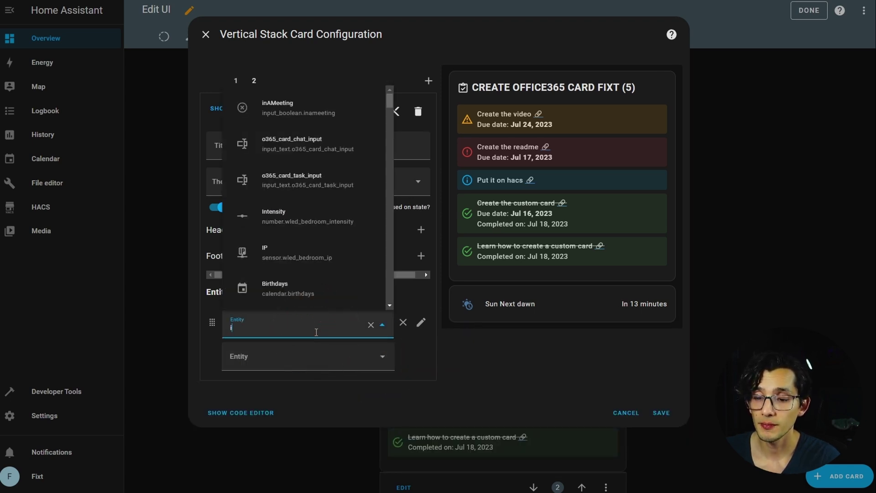
type("nput_")
left_click(330, 296)
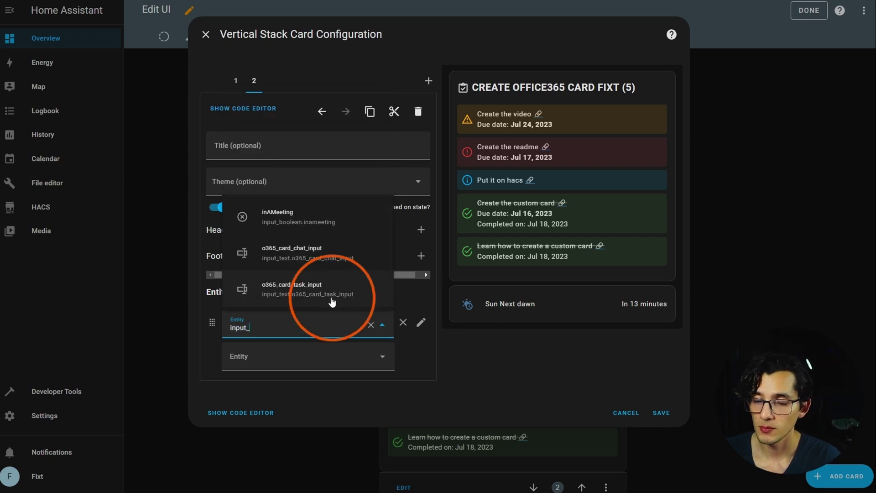
left_click(660, 414)
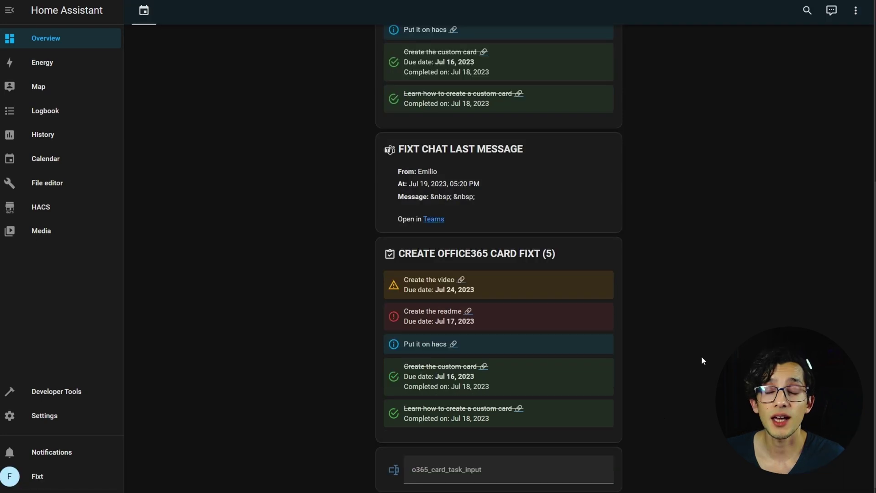
- Submit "new task" through the o365_card_task_input field and open the link of that entry in the task list
left_click(538, 472)
type("new task")
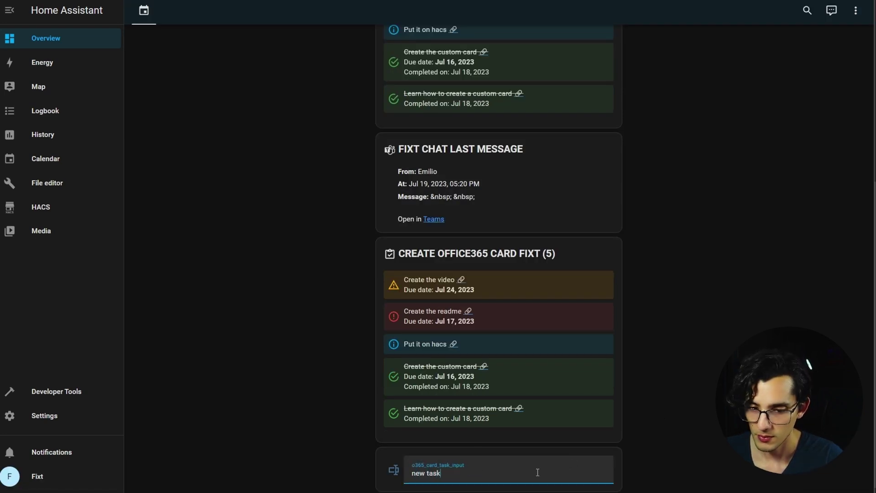
key("Return")
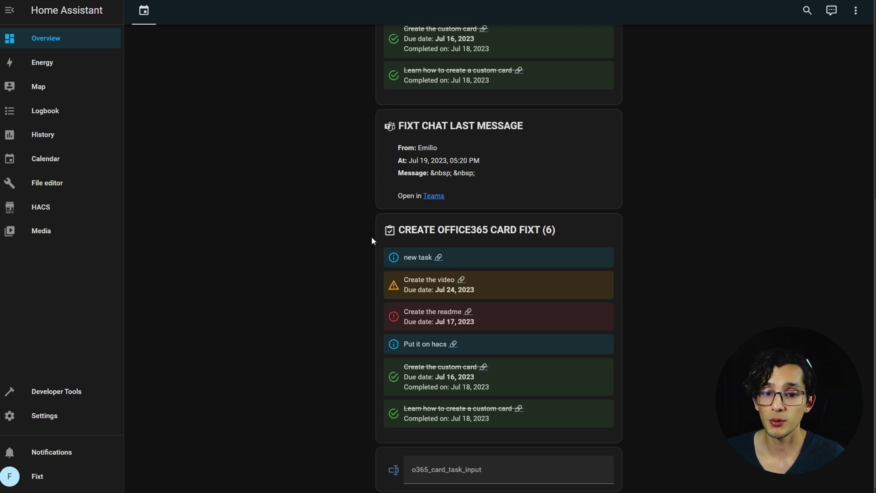
left_click(440, 257)
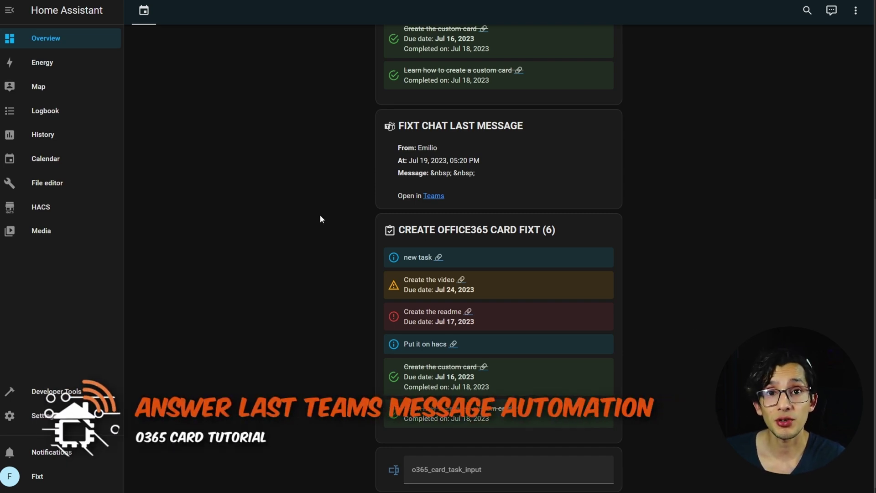
- Duplicate the "Create new task office 365 list" automation from the automations list in Settings
left_click(64, 413)
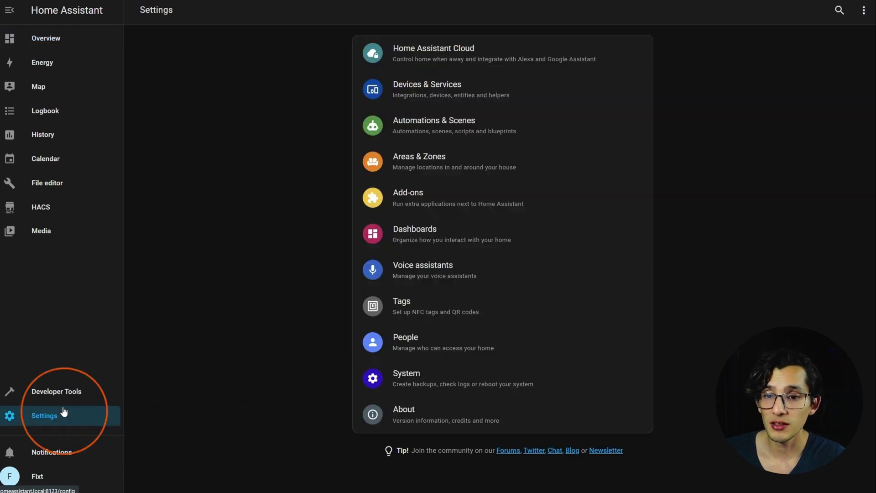
left_click(441, 134)
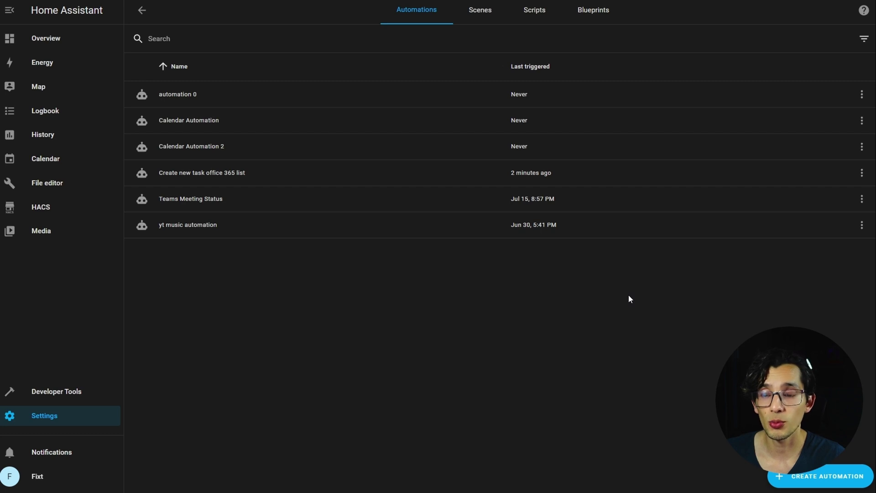
left_click(861, 173)
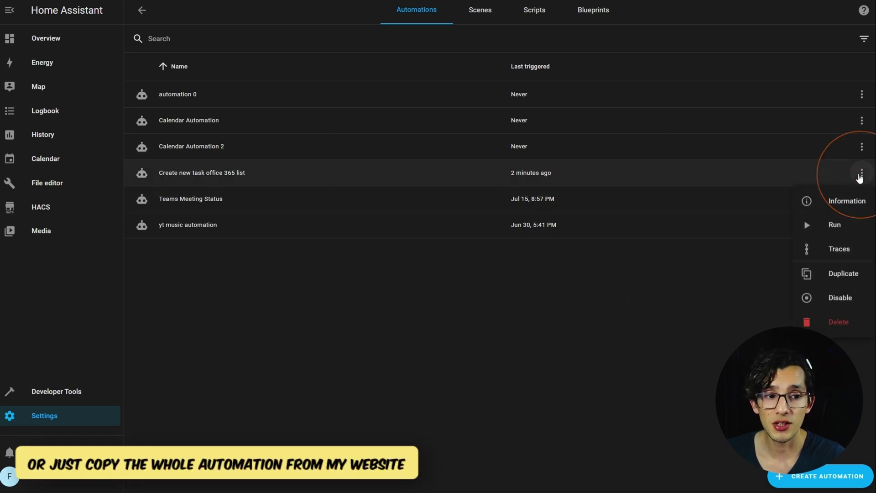
left_click(833, 276)
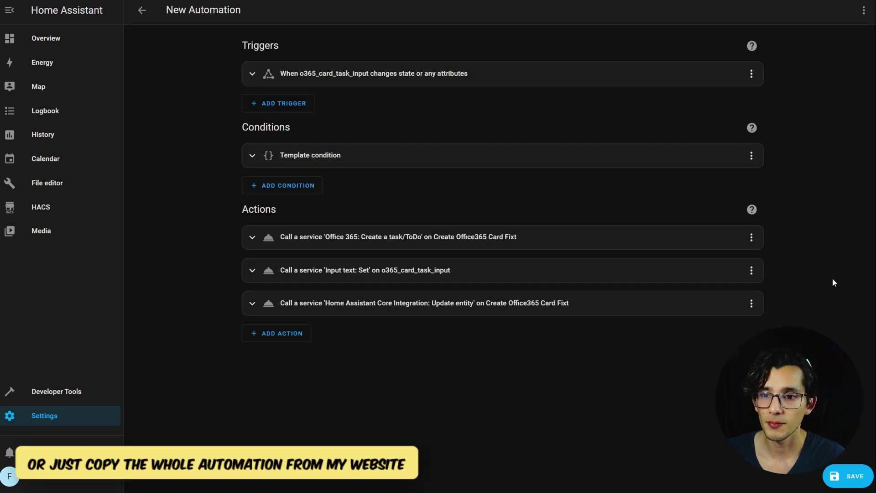
- Change the state trigger's entity in the duplicated automation to o365_card_chat_input
left_click(402, 73)
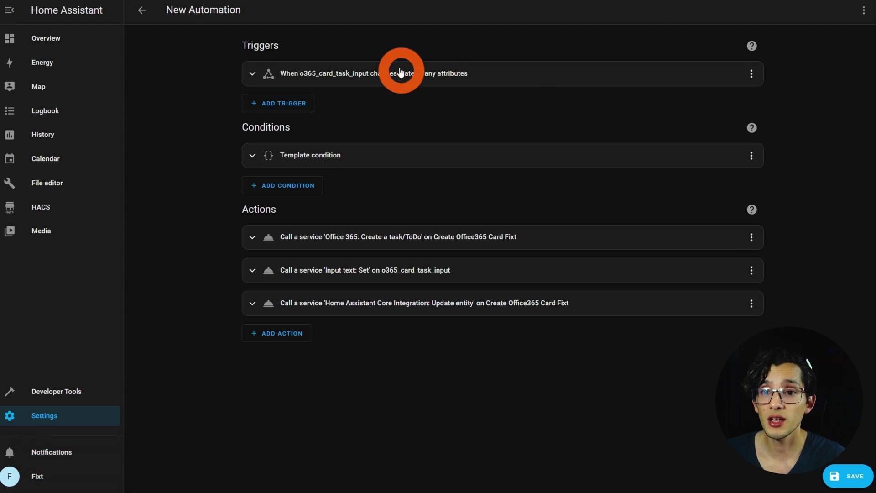
left_click_drag(294, 124, 302, 124)
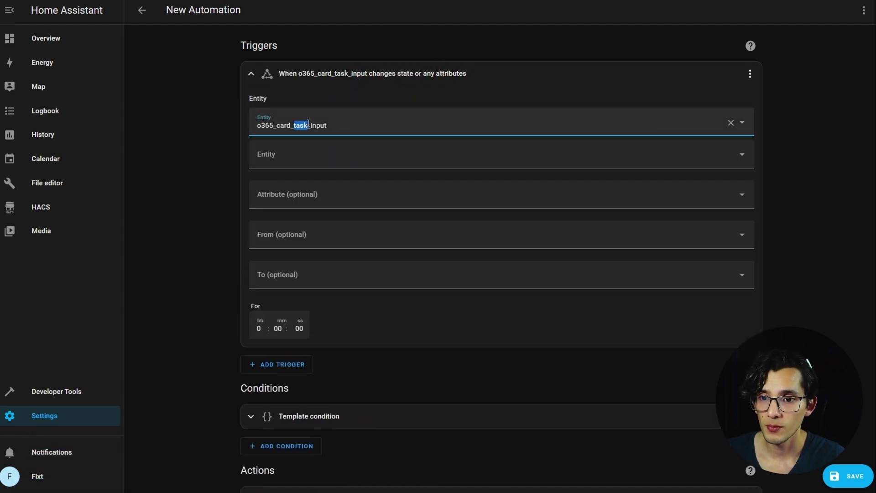
key("BackSpace")
left_click(321, 155)
- Change the entity in the template condition's value template to input_text.o365_card_chat_input
scroll(359, 221, "down", 2)
left_click(383, 333)
scroll(363, 302, "down", 1)
double_click(387, 297)
type("chat")
left_click(414, 340)
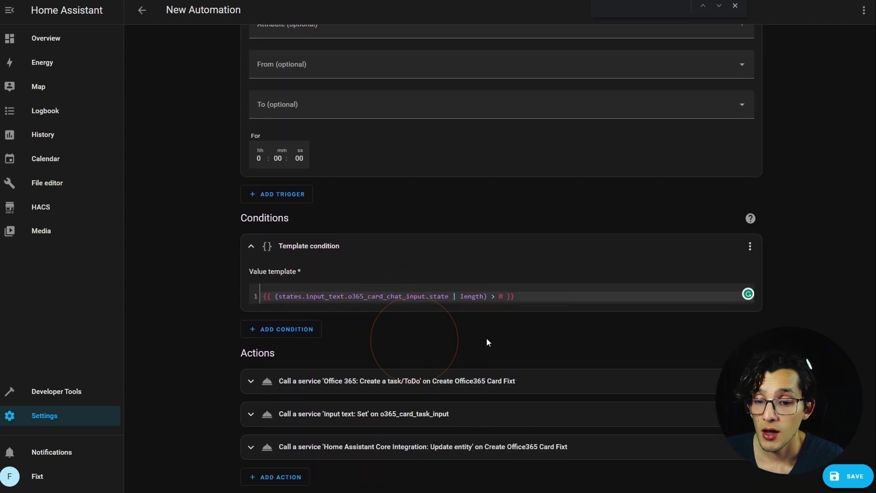
- Replace the create-task action's YAML with service o365.send_chat_message, using sensor.fixt_chat for chat_id and target and o365_card_task_input's state as the message
left_click(458, 383)
scroll(458, 383, "down", 3)
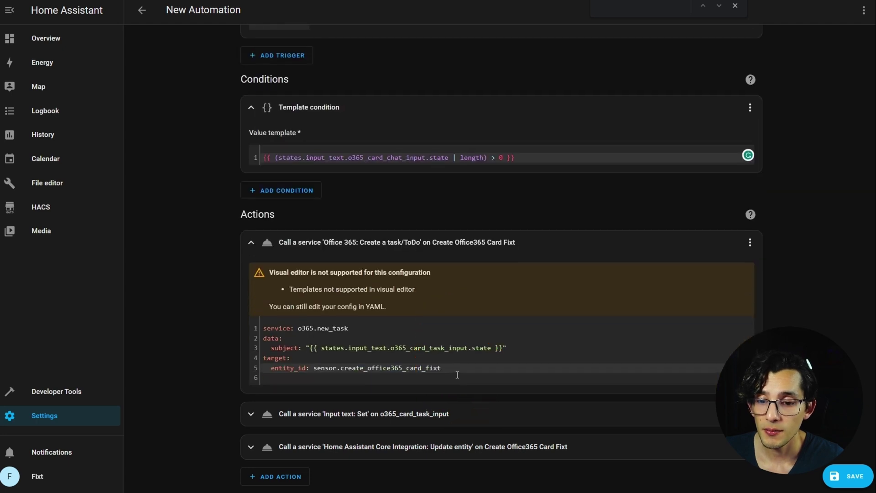
left_click(501, 368)
left_click_drag(501, 365, 277, 326)
type("service: o365.send_chat_message data:   chat_id: \"{{ states.sensor.fixt_chat.attributes.chat_id }}\"   message: \"{{ states.input_text.o365_card_task_input.state }}\" target:   entity_id: sensor.fixt_chat")
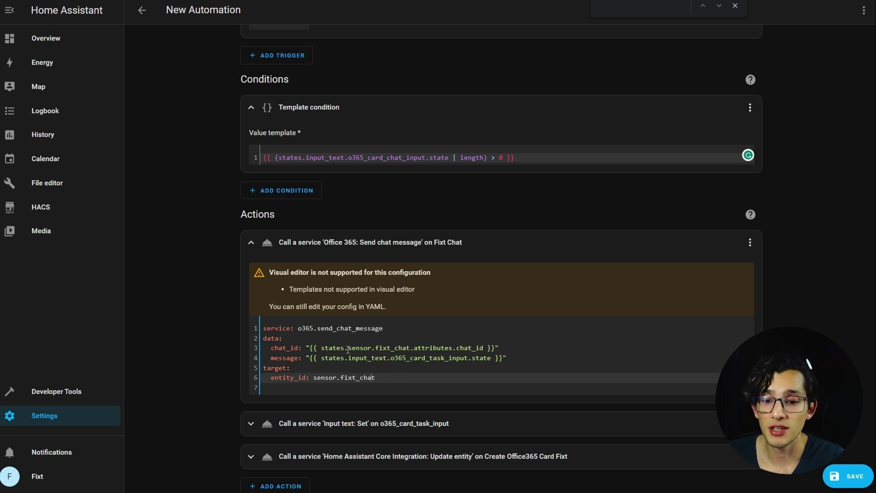
- Replace the entity in the chat action's message template with input_text.o365_card_chat_input, copied from the template condition
left_click_drag(348, 349, 402, 348)
left_click_drag(377, 377, 327, 377)
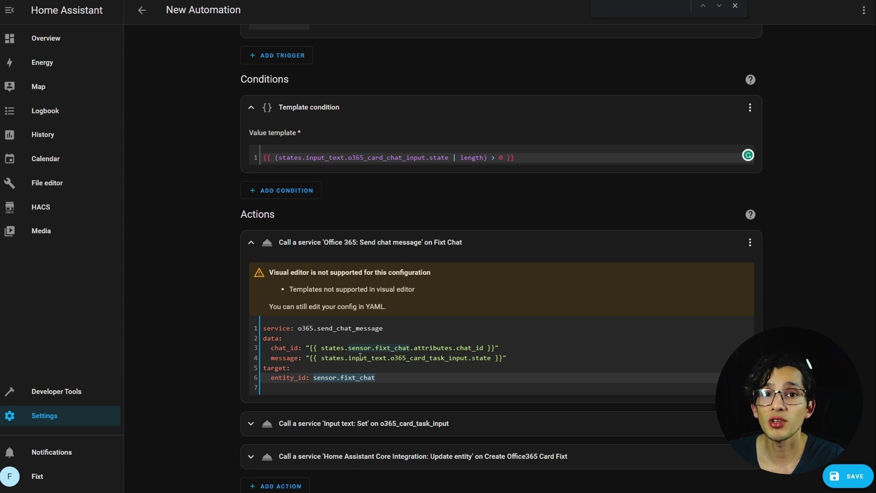
left_click_drag(306, 159, 421, 160)
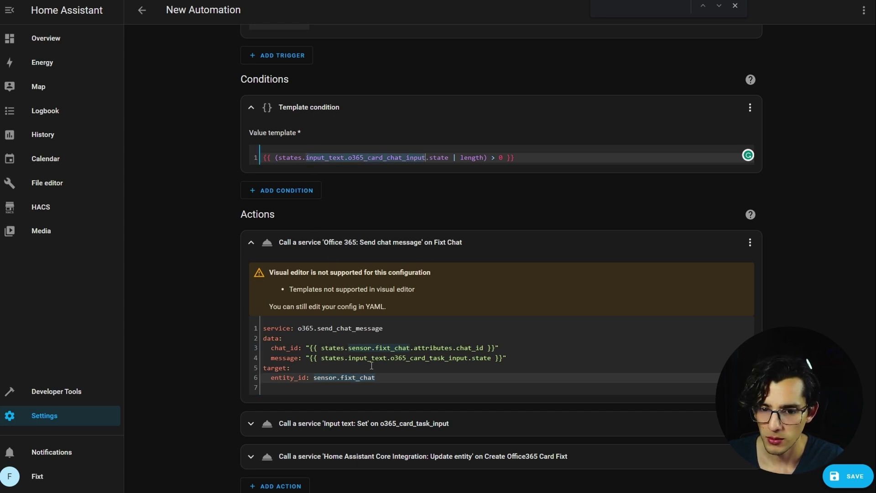
left_click_drag(351, 359, 458, 359)
type("input_text.o365_card_chat_input")
- Change the target of the "Input text: Set" action from o365_card_task_input to o365_card_chat_input
scroll(466, 378, "down", 1)
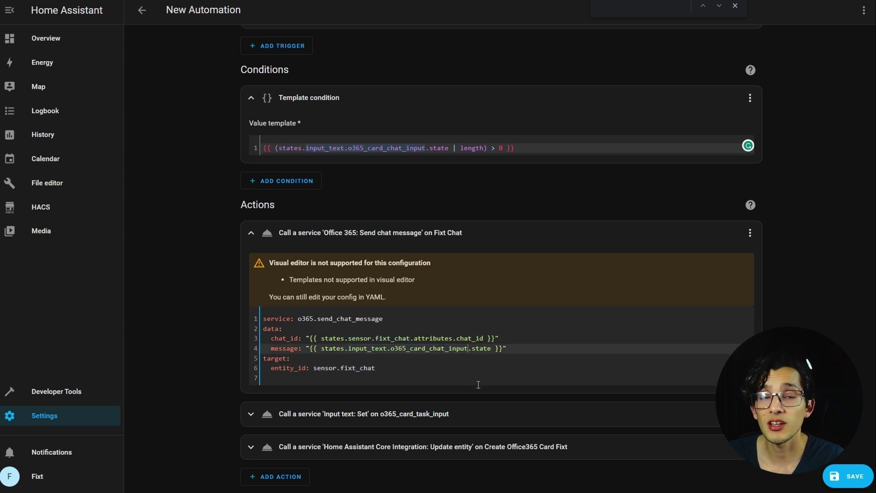
left_click(464, 406)
scroll(464, 402, "down", 4)
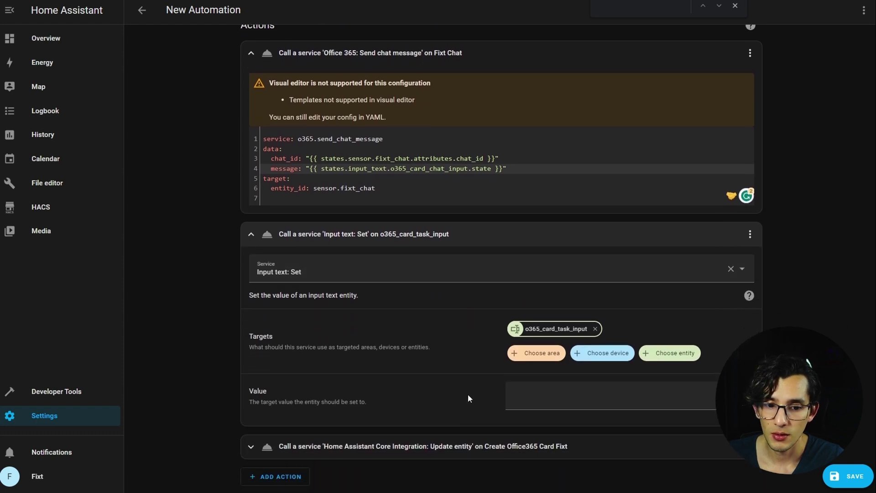
left_click(595, 329)
left_click(653, 354)
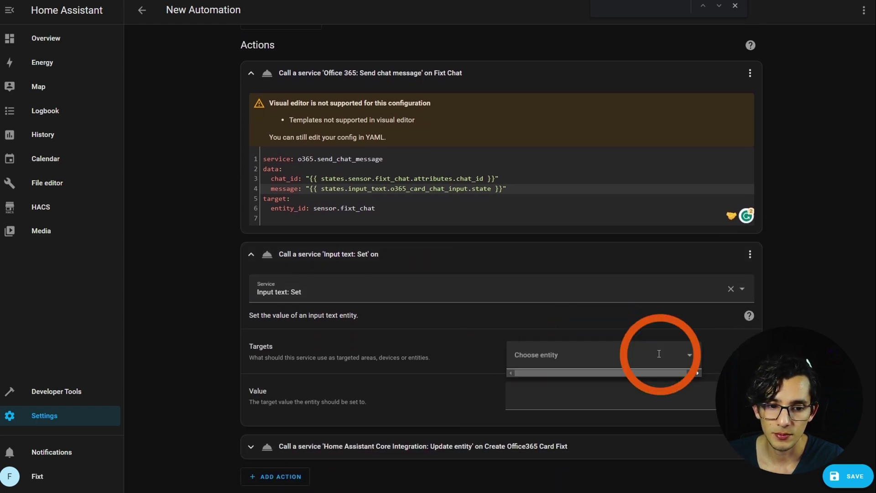
left_click(620, 397)
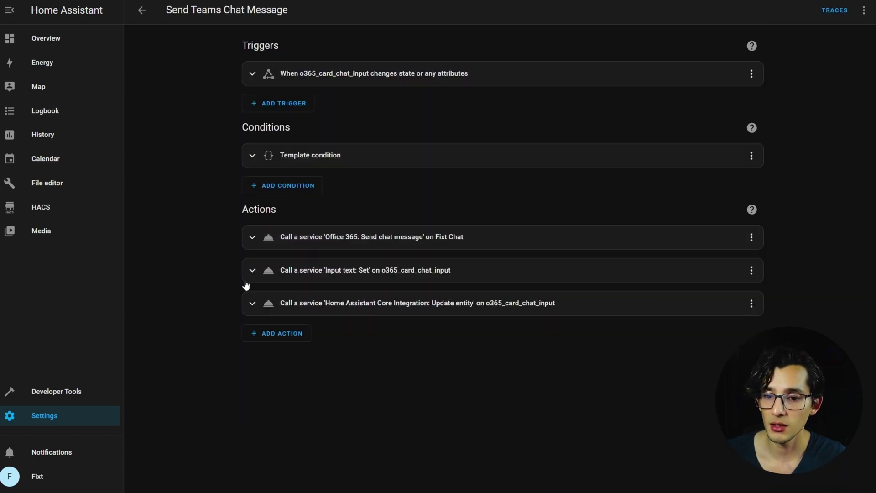
- Delete the "Home Assistant Core Integration: Update entity" action and save the automation as "Send Teams Chat Message"
left_click(752, 304)
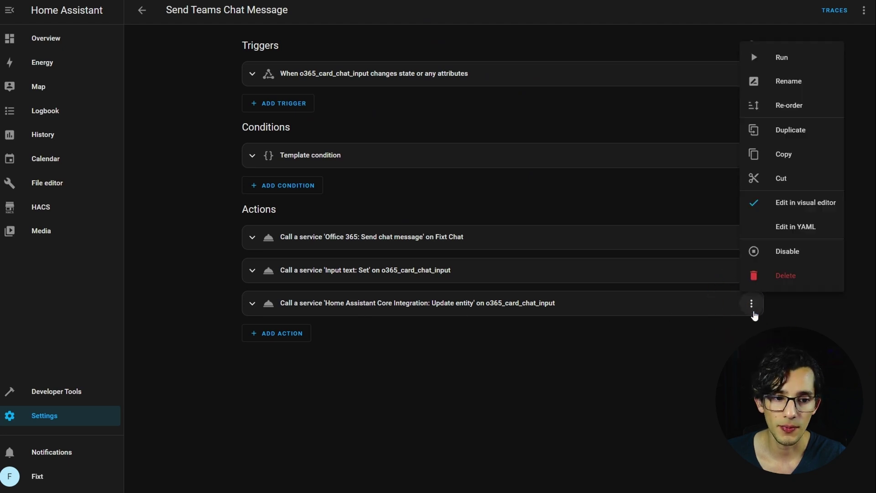
left_click(786, 276)
left_click(516, 276)
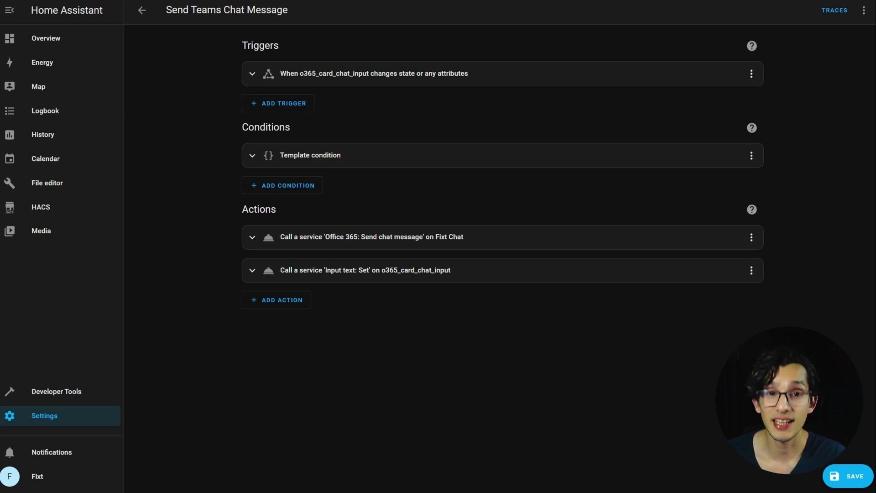
left_click(851, 477)
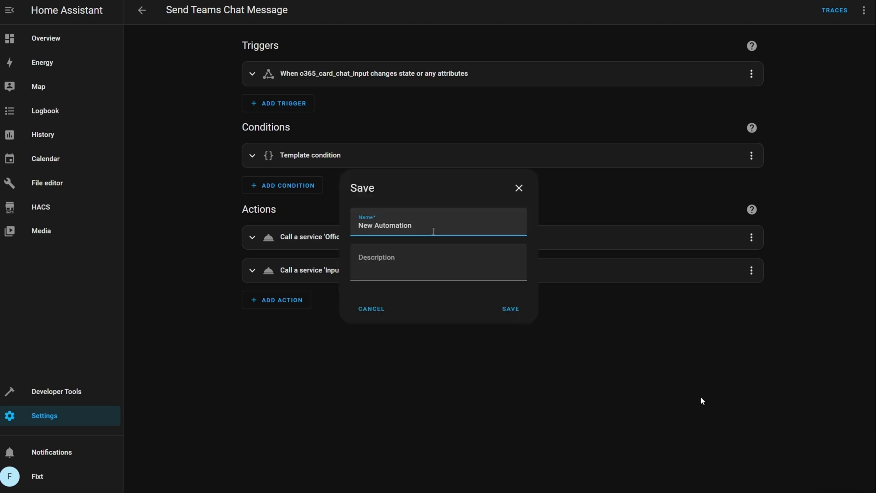
type("Send")
left_click(503, 315)
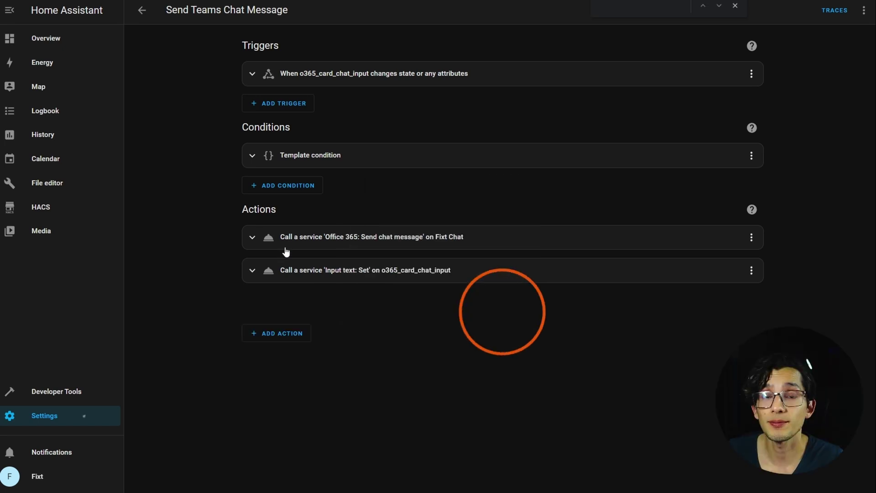
- Put the Overview dashboard into edit mode and duplicate the vertical stack holding the task list and o365_card_task_input
left_click(54, 41)
left_click(856, 12)
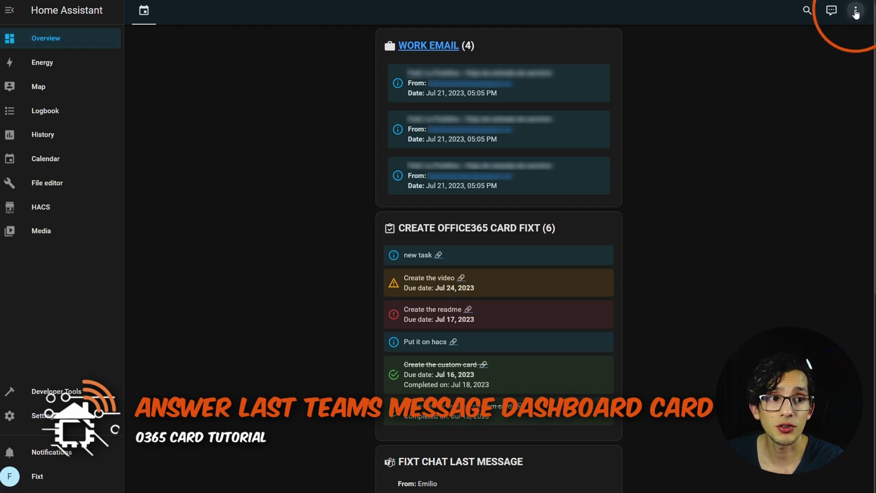
left_click(837, 37)
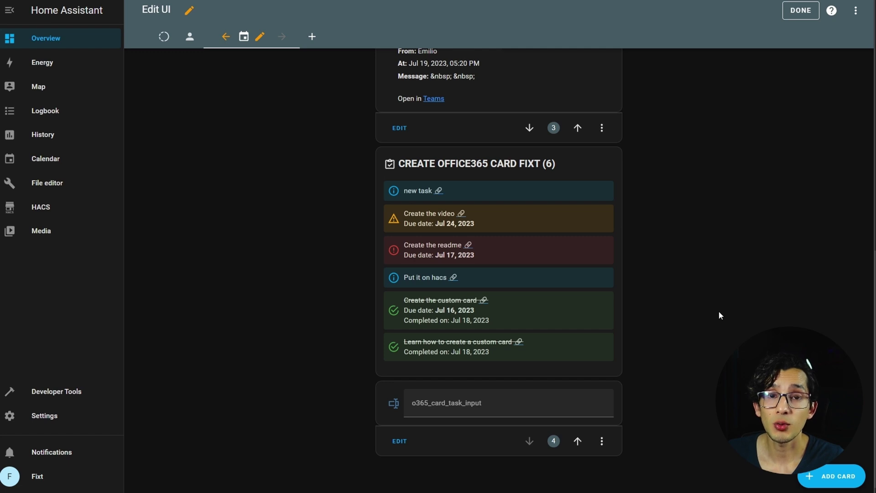
left_click(602, 441)
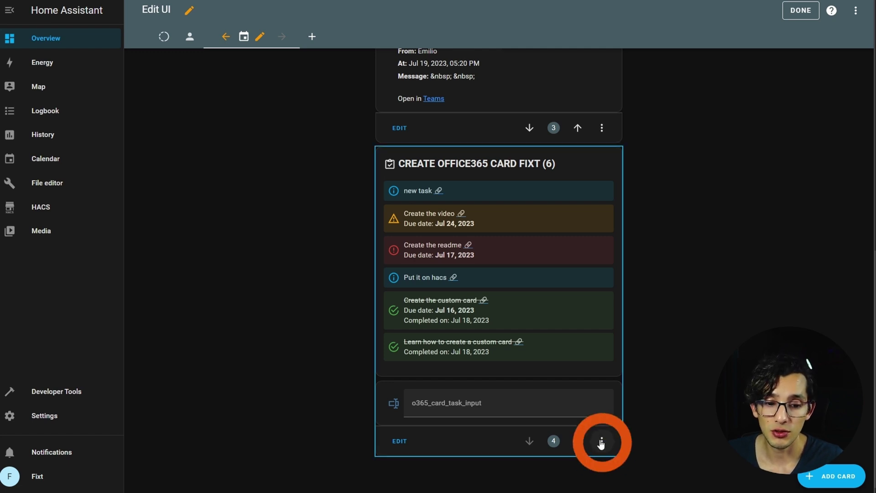
left_click(644, 343)
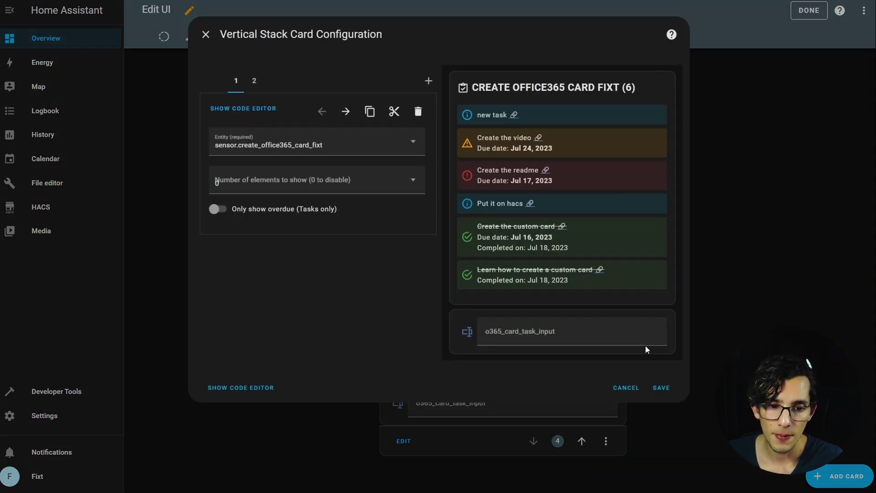
- Set the O365 card's entity in the duplicated vertical stack to sensor.fixt_chat
left_click(413, 142)
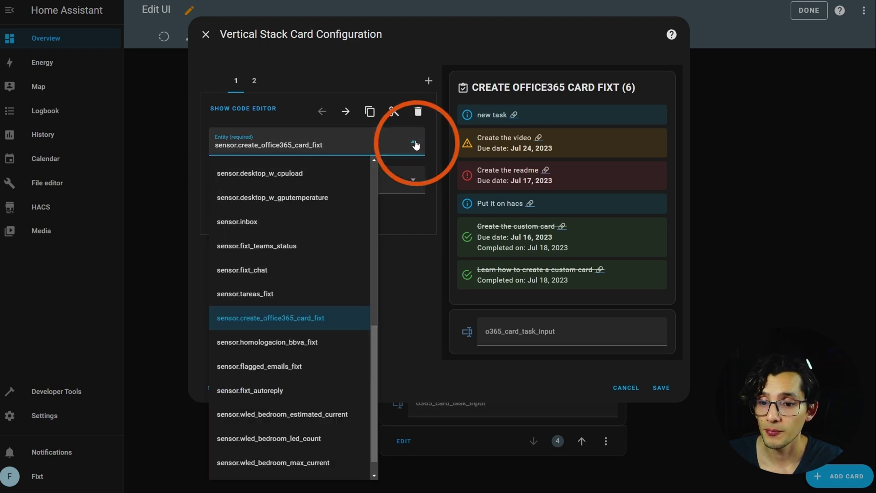
left_click(302, 276)
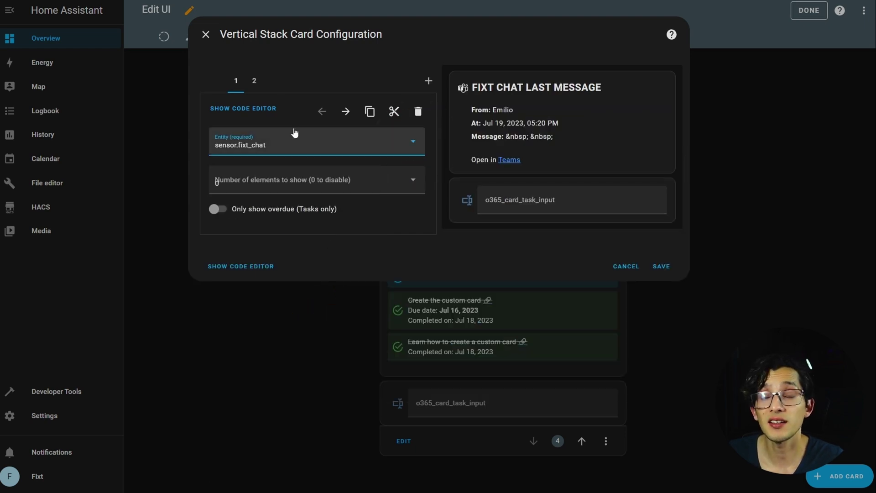
- Replace the entity in the stack's second card with input_text.o365_card_chat_input and save the vertical stack configuration
left_click(254, 81)
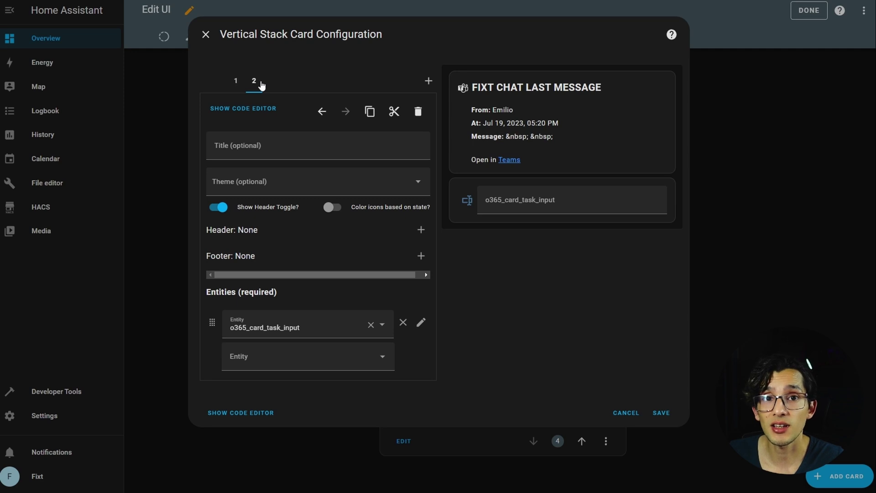
left_click(381, 328)
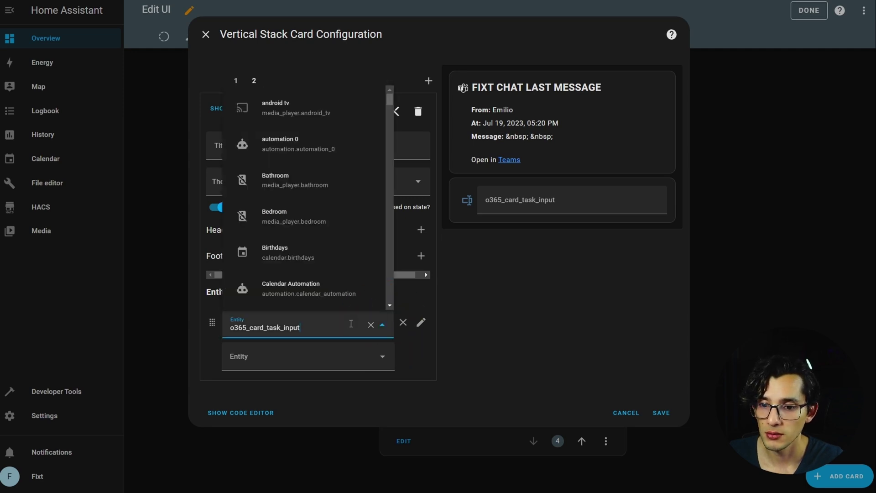
key("BackSpace")
key("BackSpace")
key("BackSpace")
key("BackSpace")
key("BackSpace")
key("BackSpace")
key("BackSpace")
key("BackSpace")
key("BackSpace")
key("BackSpace")
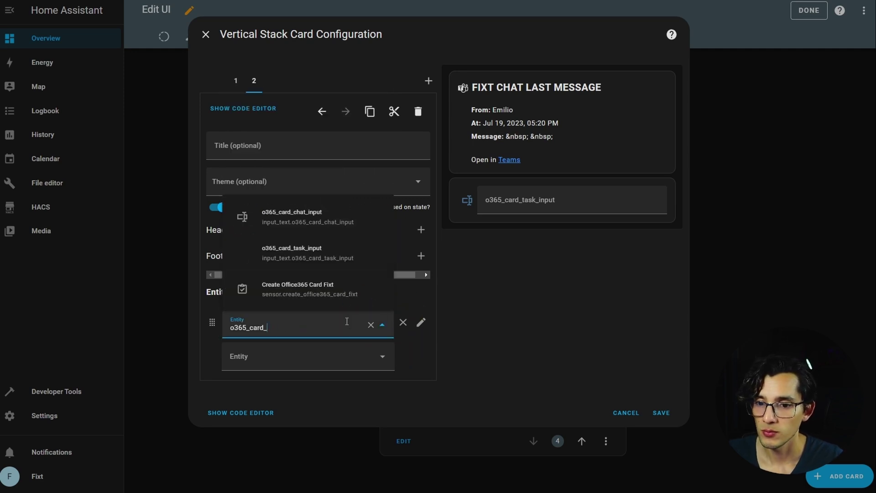
left_click(340, 227)
left_click(664, 415)
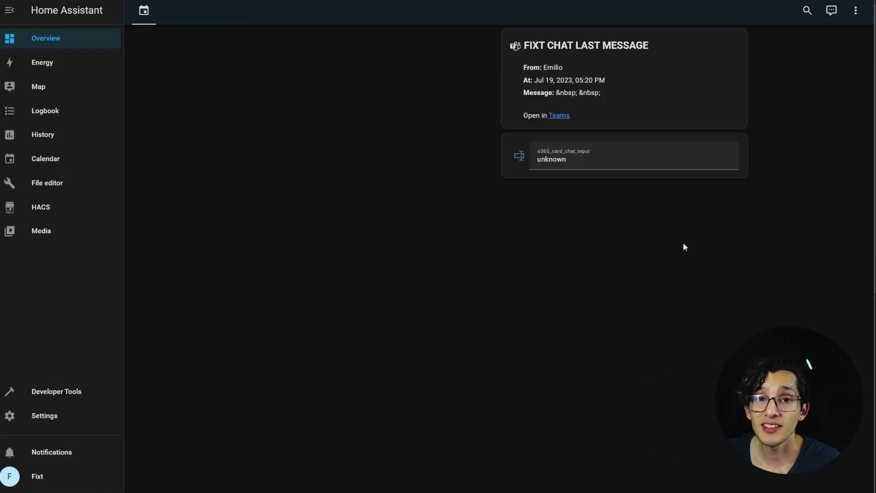
- Submit "text" as the message in o365_card_chat_input and open the chat in Microsoft Teams from the chat card
double_click(552, 159)
type("text")
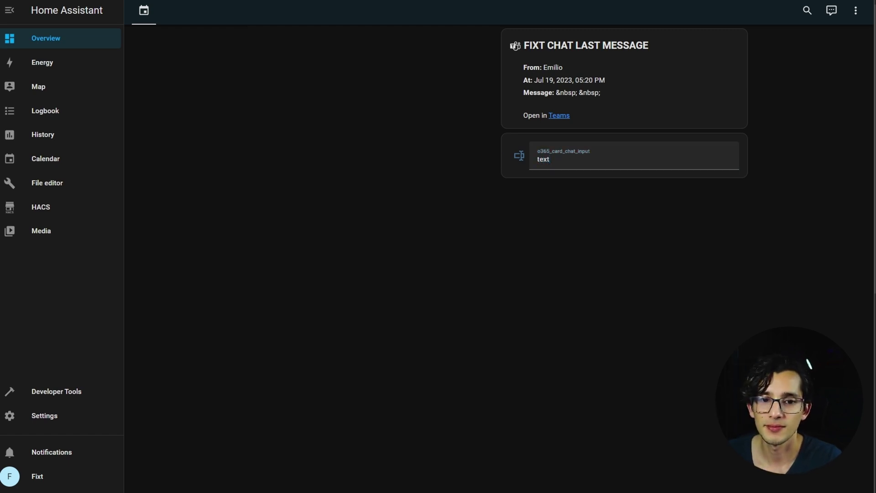
key("Return")
left_click(560, 115)
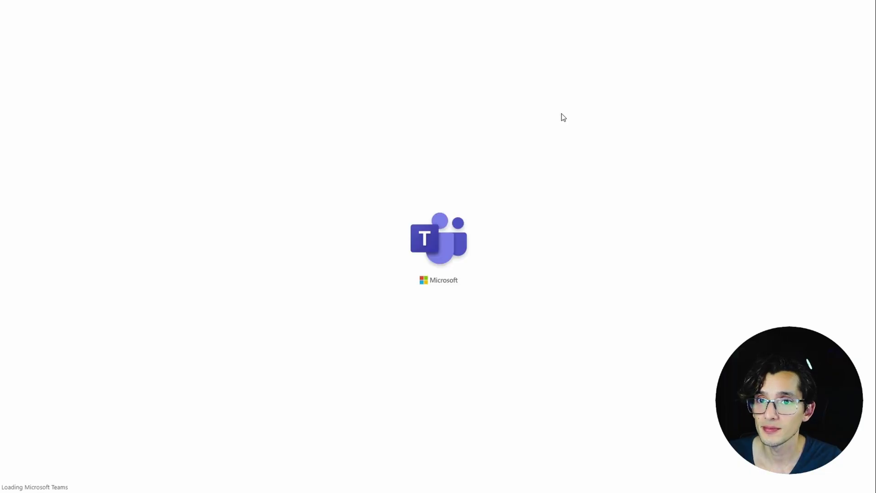